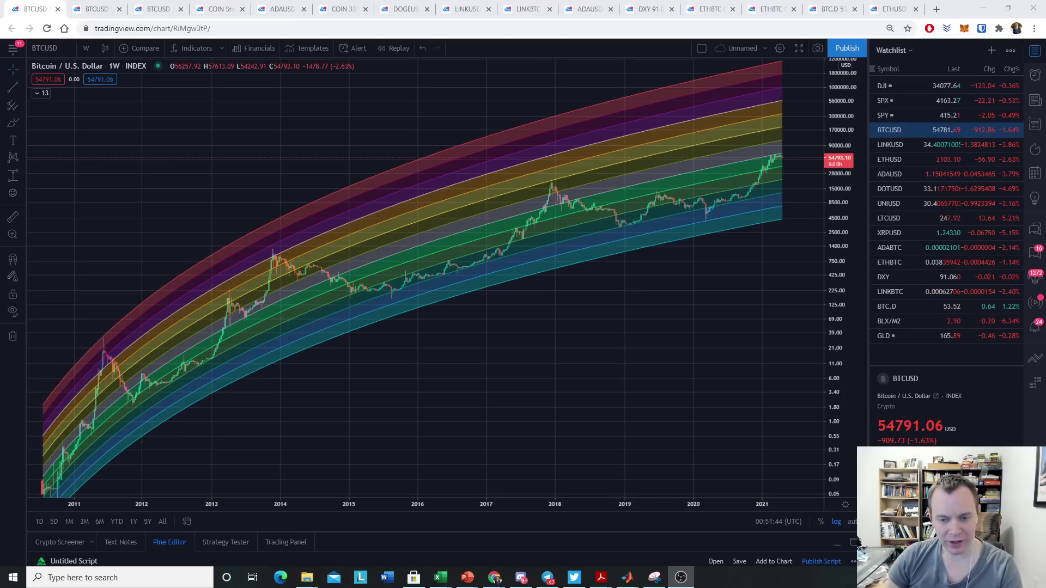
Draw two roughly parallel trend lines below and above the Bitcoin price from about mid-2015 to August 2017
{"action": "scroll", "coordinate": [685, 316], "scroll_direction": "down", "scroll_amount": 1}
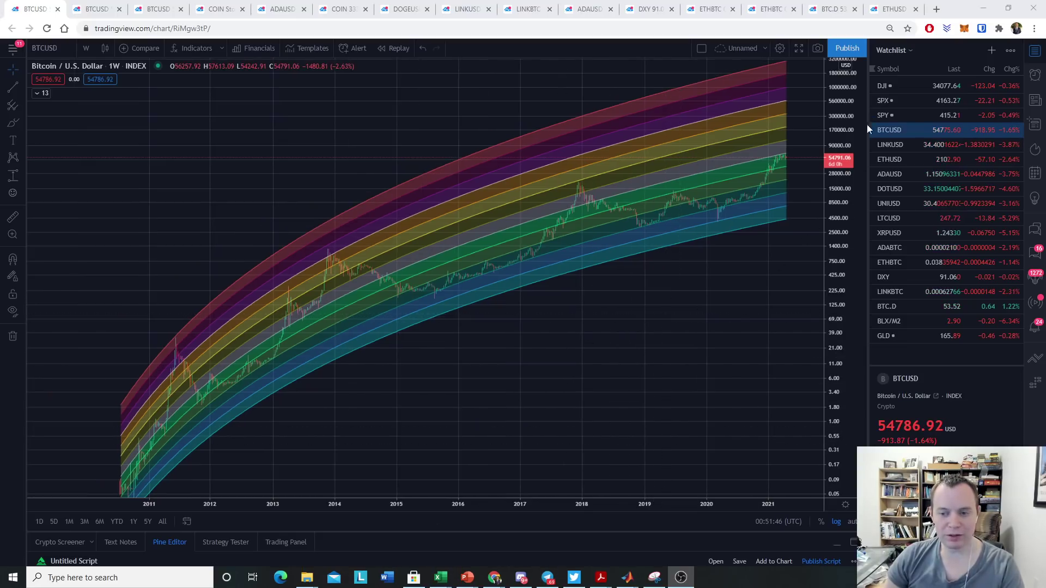
{"action": "left_click_drag", "start_coordinate": [844, 138], "coordinate": [841, 169]}
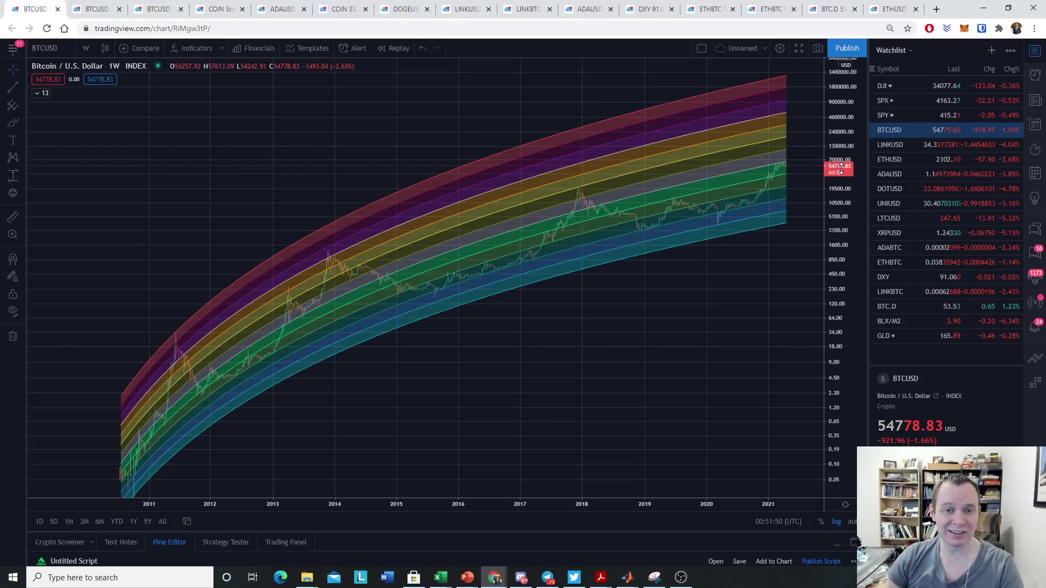
{"action": "scroll", "coordinate": [479, 376], "scroll_direction": "up", "scroll_amount": 1}
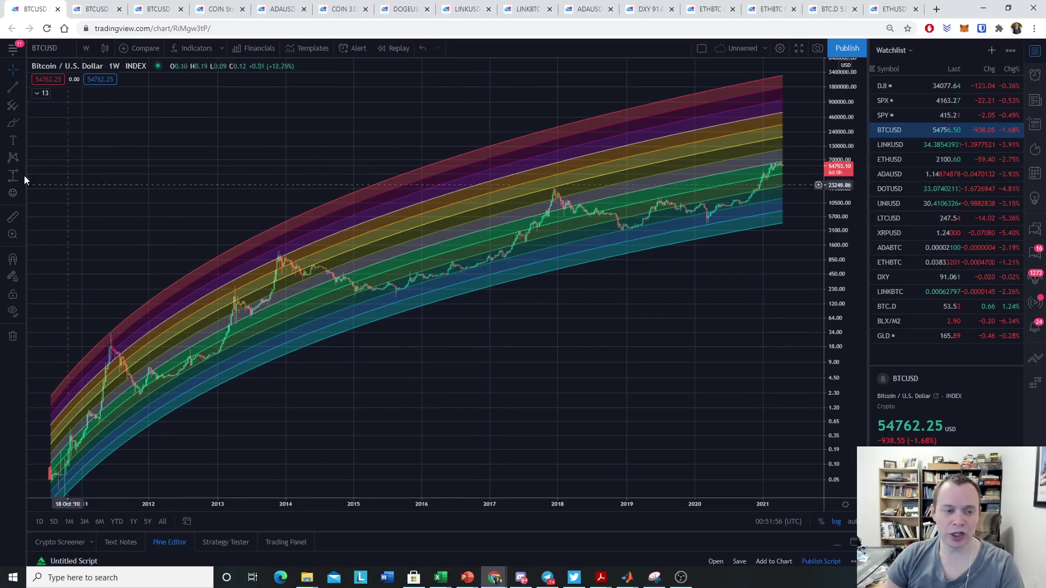
{"action": "left_click", "coordinate": [13, 89]}
{"action": "left_click", "coordinate": [392, 296]}
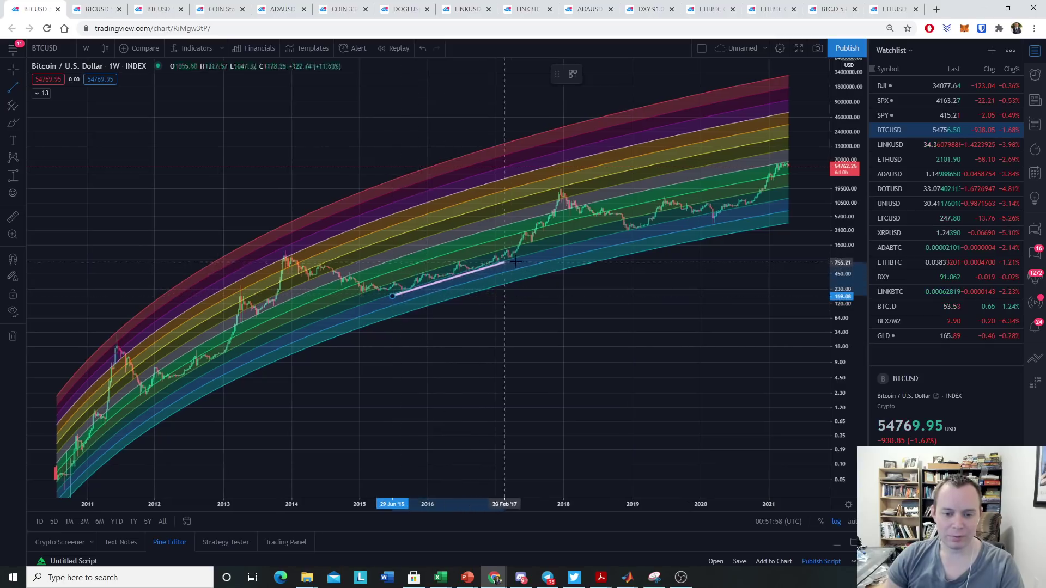
{"action": "left_click", "coordinate": [537, 251]}
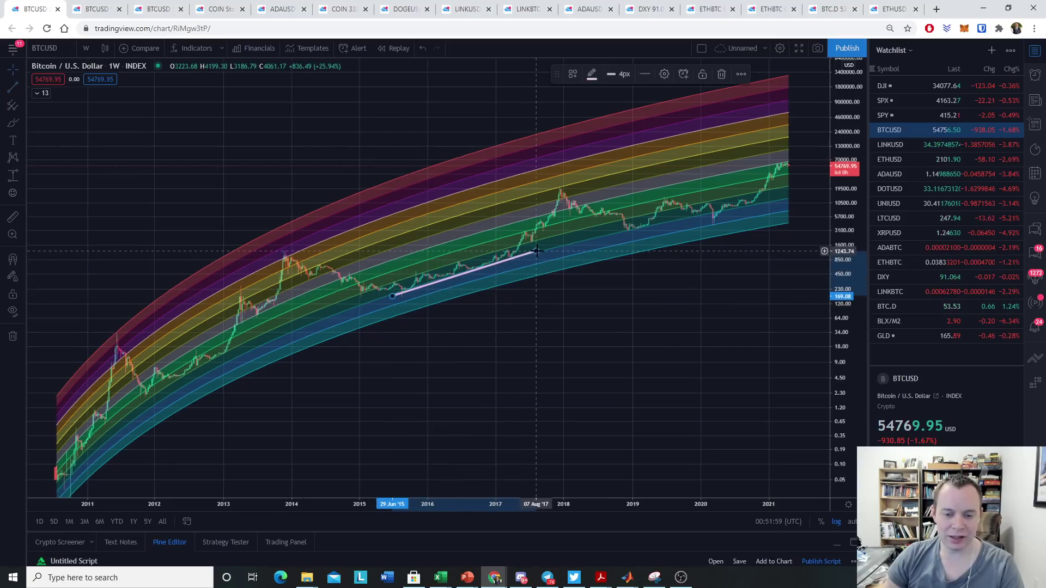
{"action": "left_click", "coordinate": [12, 88]}
{"action": "left_click", "coordinate": [384, 283]}
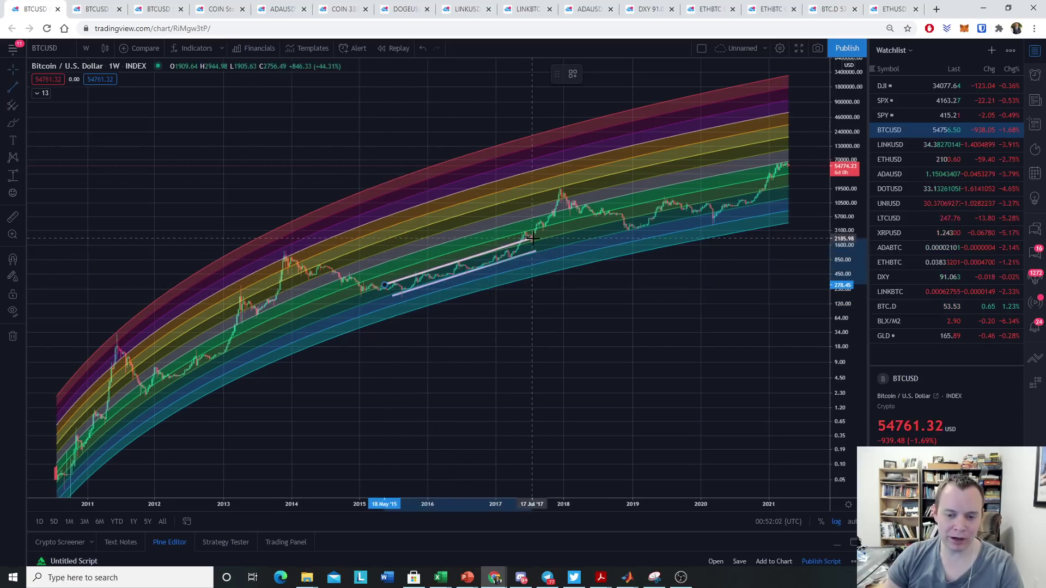
{"action": "left_click", "coordinate": [537, 240]}
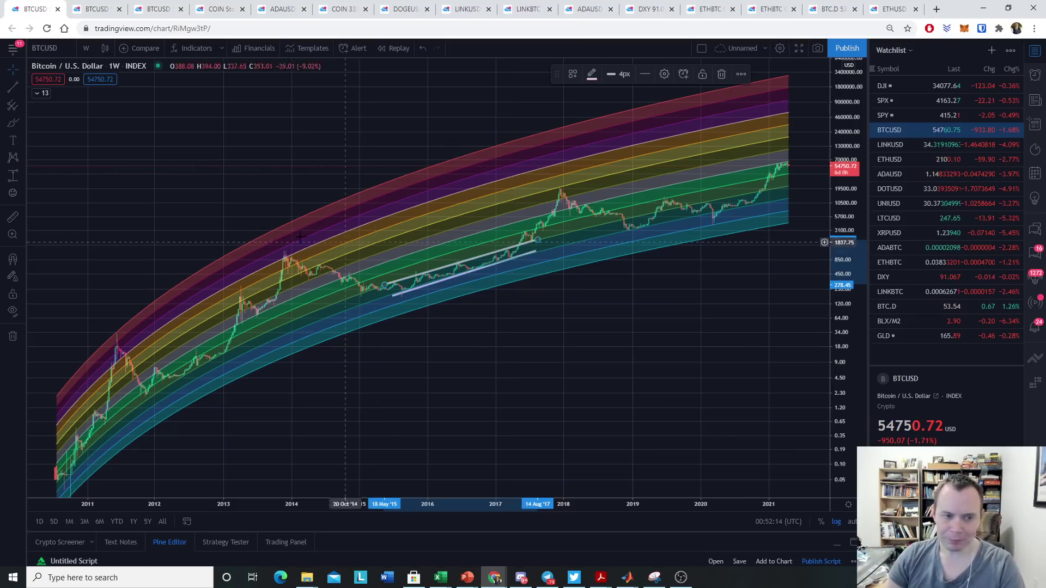
Draw two roughly parallel trend lines through and below the Bitcoin price from about late 2018 to January 2021
{"action": "left_click", "coordinate": [12, 88]}
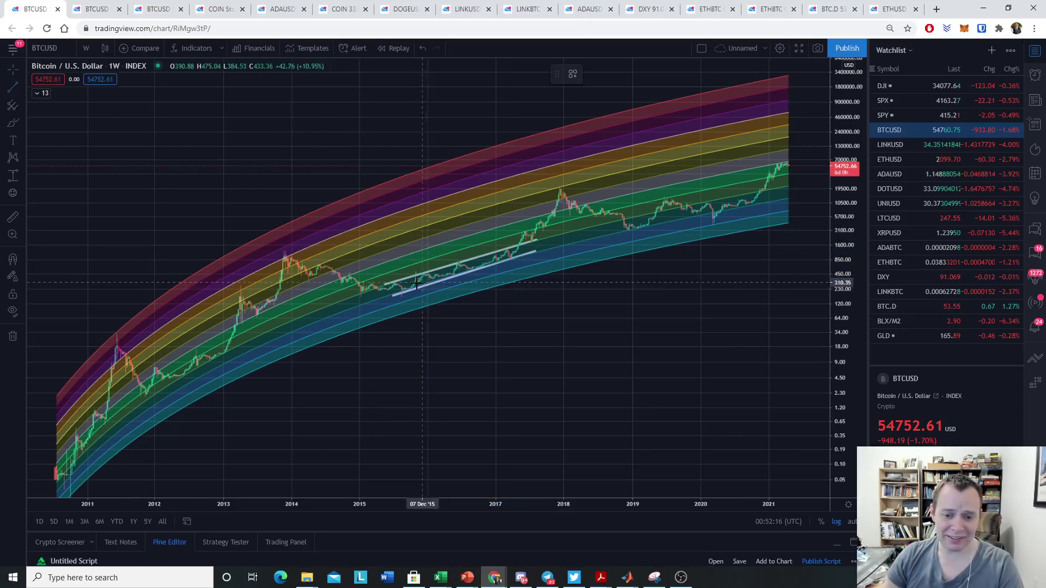
{"action": "left_click", "coordinate": [619, 222]}
{"action": "left_click", "coordinate": [765, 189]}
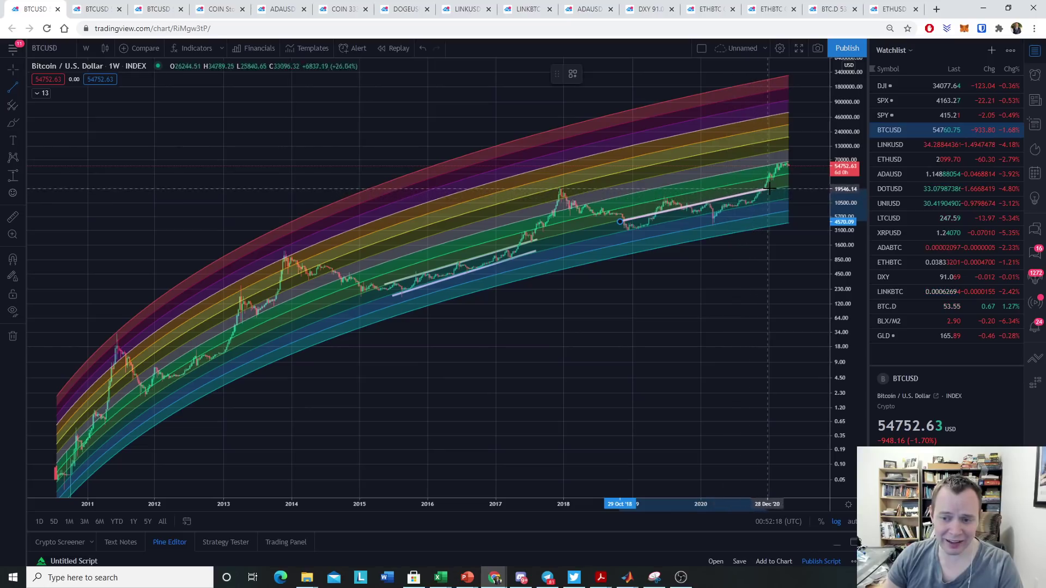
{"action": "left_click", "coordinate": [627, 231]}
{"action": "left_click", "coordinate": [772, 202]}
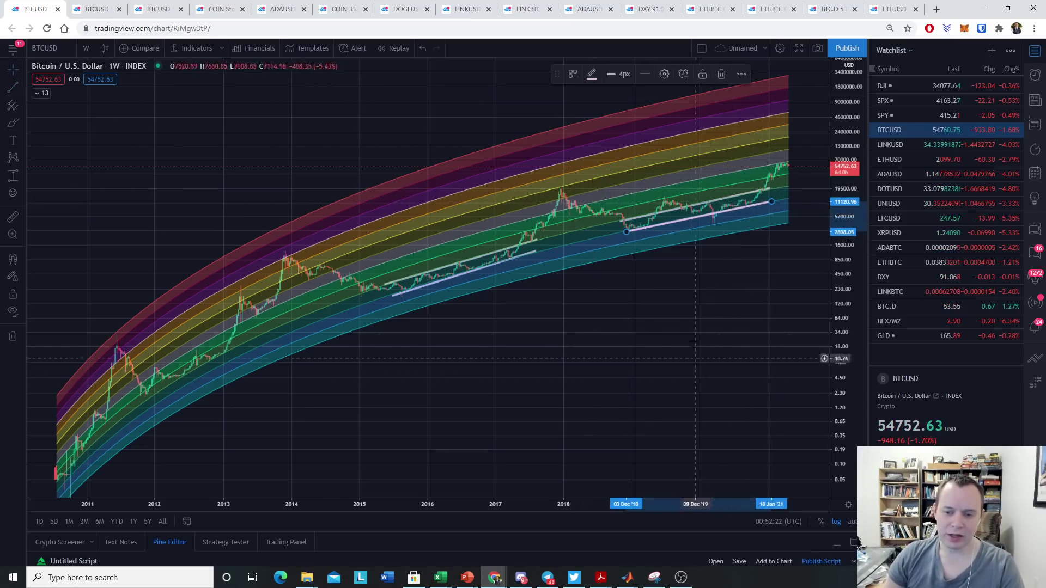
Draw short trend lines above the mid-2019 price peak and below the early-2020 price low
{"action": "scroll", "coordinate": [772, 415], "scroll_direction": "up", "scroll_amount": 1}
{"action": "left_click_drag", "start_coordinate": [842, 380], "coordinate": [838, 315]}
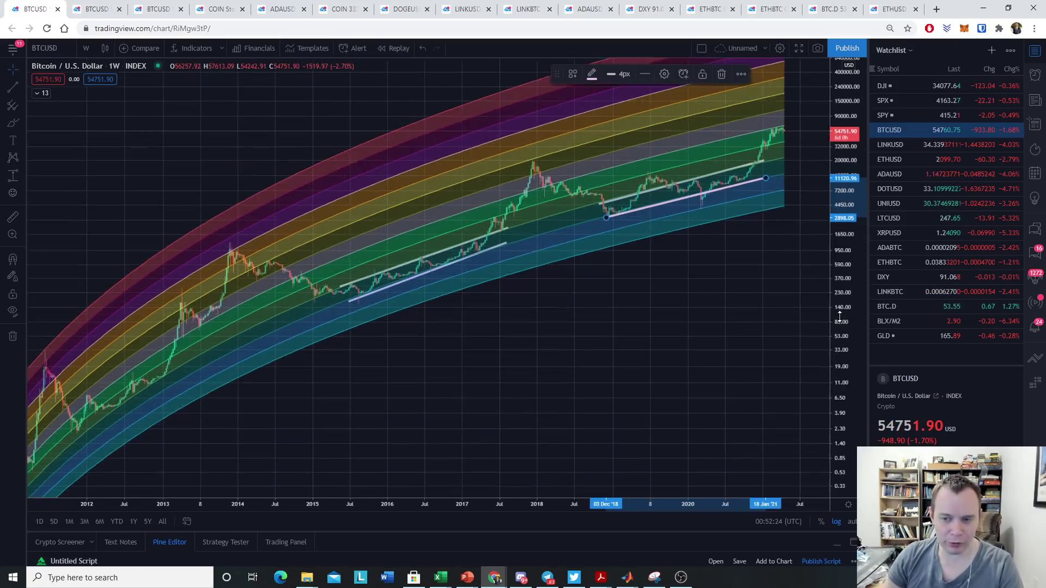
{"action": "left_click", "coordinate": [15, 71]}
{"action": "left_click_drag", "start_coordinate": [765, 252], "coordinate": [725, 284]}
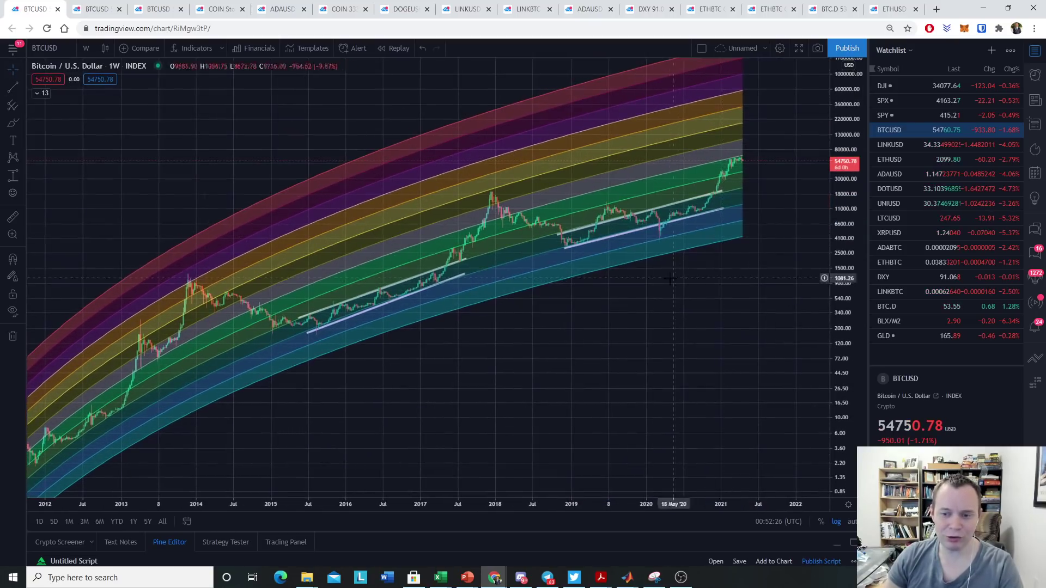
{"action": "left_click", "coordinate": [13, 123]}
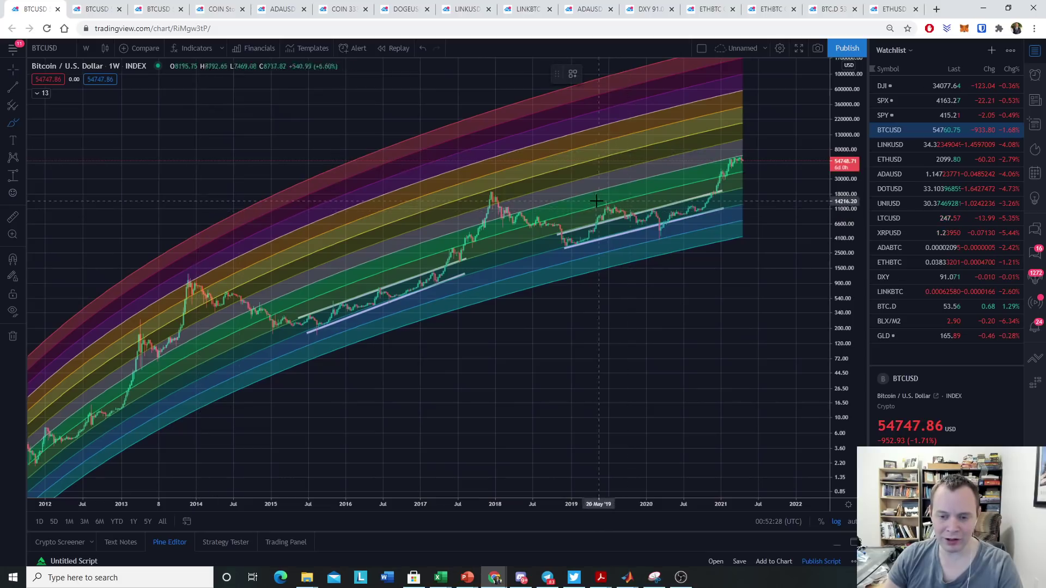
{"action": "left_click", "coordinate": [12, 86]}
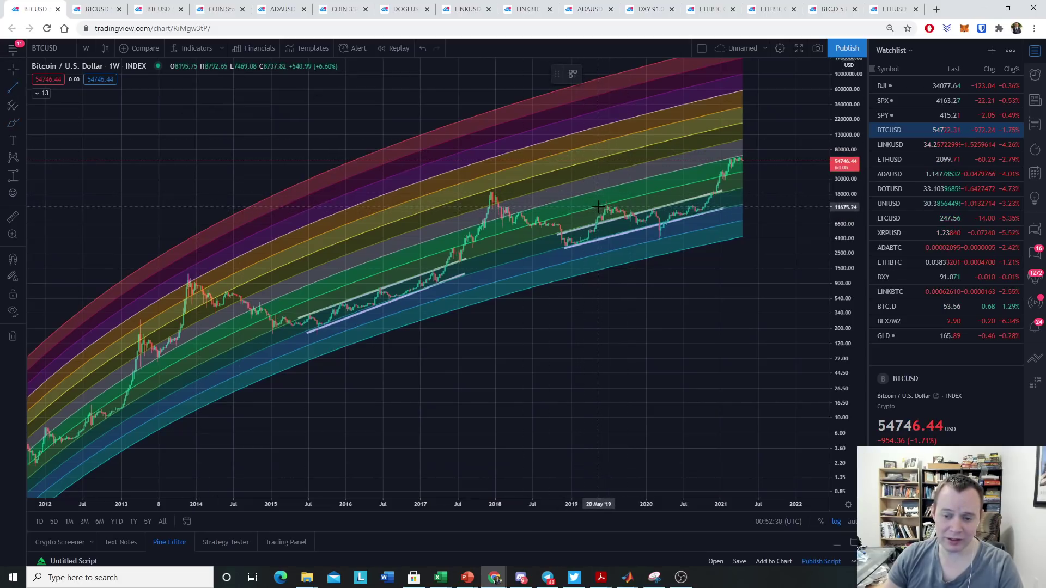
{"action": "left_click", "coordinate": [593, 206]}
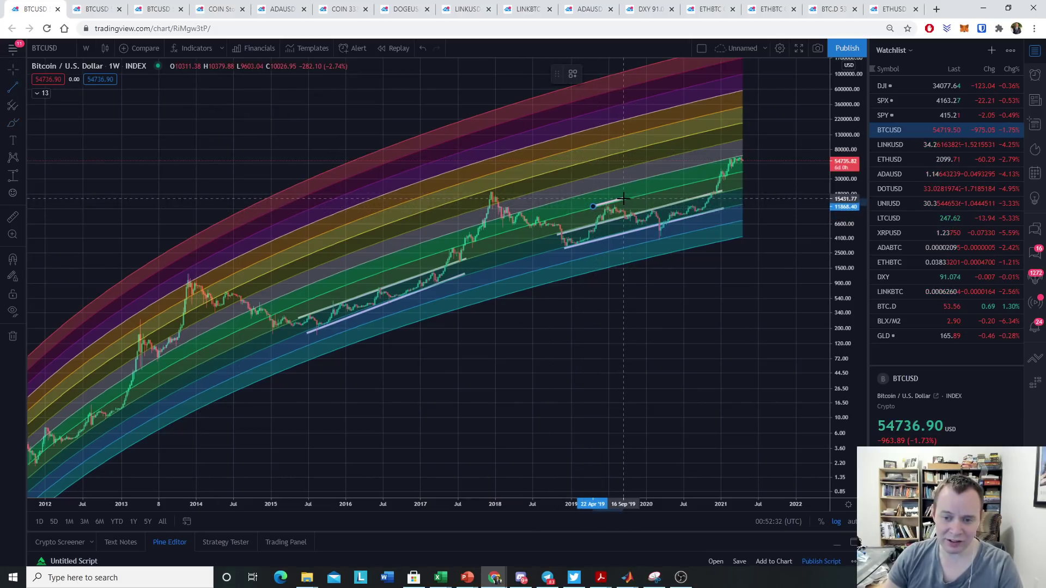
{"action": "left_click", "coordinate": [624, 199]}
{"action": "left_click", "coordinate": [648, 242]}
{"action": "left_click", "coordinate": [683, 235]}
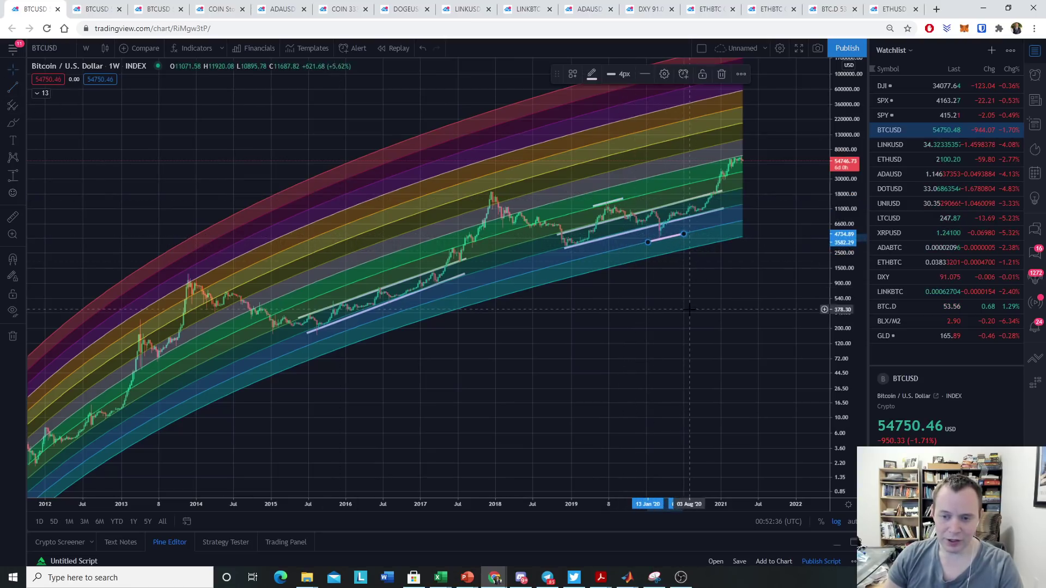
Draw a trend line above the 2021 highs to about May 2021 and extend its start back to about February 2018
{"action": "left_click", "coordinate": [723, 158]}
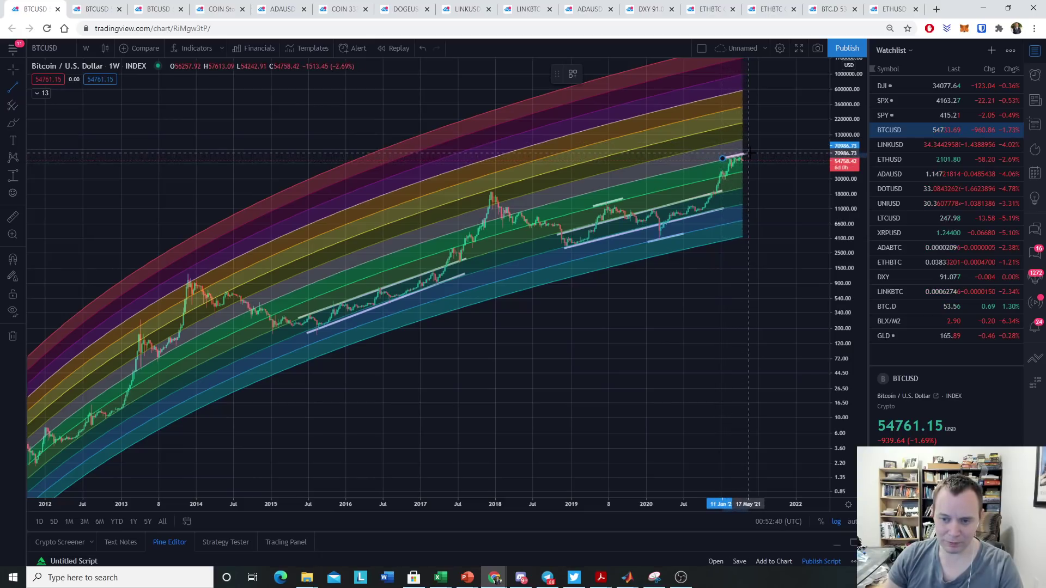
{"action": "left_click", "coordinate": [750, 153]}
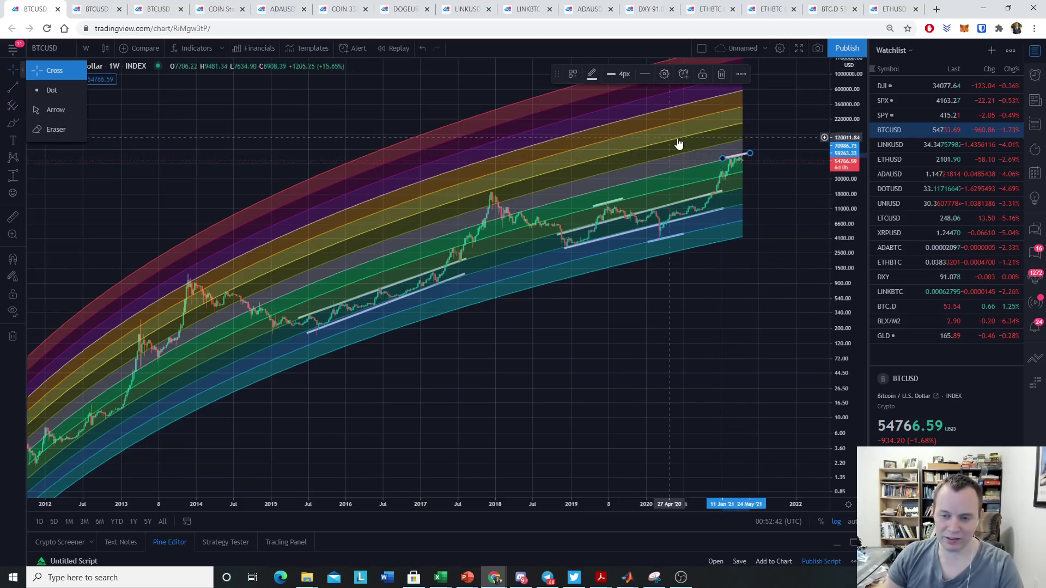
{"action": "left_click_drag", "start_coordinate": [723, 159], "coordinate": [506, 213]}
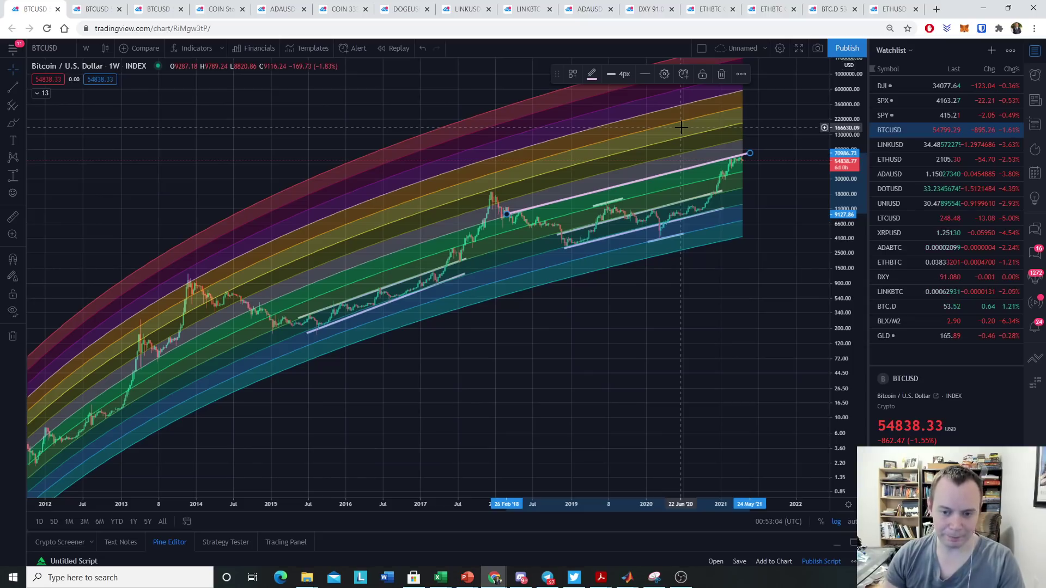
Draw two roughly parallel trend lines along the early price rise from about August 2010 to spring 2011
{"action": "left_click_drag", "start_coordinate": [398, 382], "coordinate": [474, 283]}
{"action": "scroll", "coordinate": [474, 283], "scroll_direction": "down", "scroll_amount": 2}
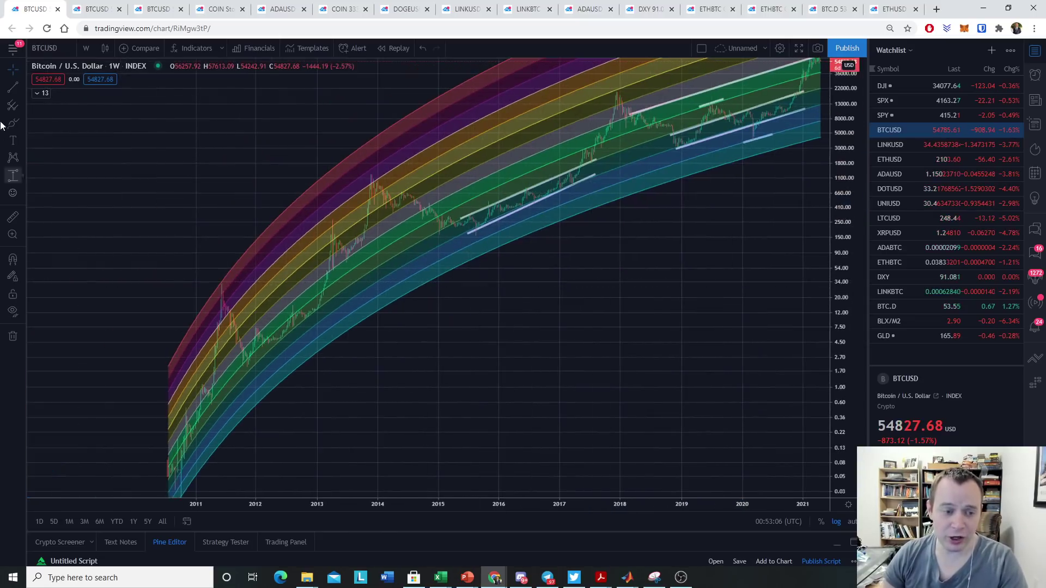
{"action": "left_click", "coordinate": [12, 87]}
{"action": "left_click", "coordinate": [177, 481]}
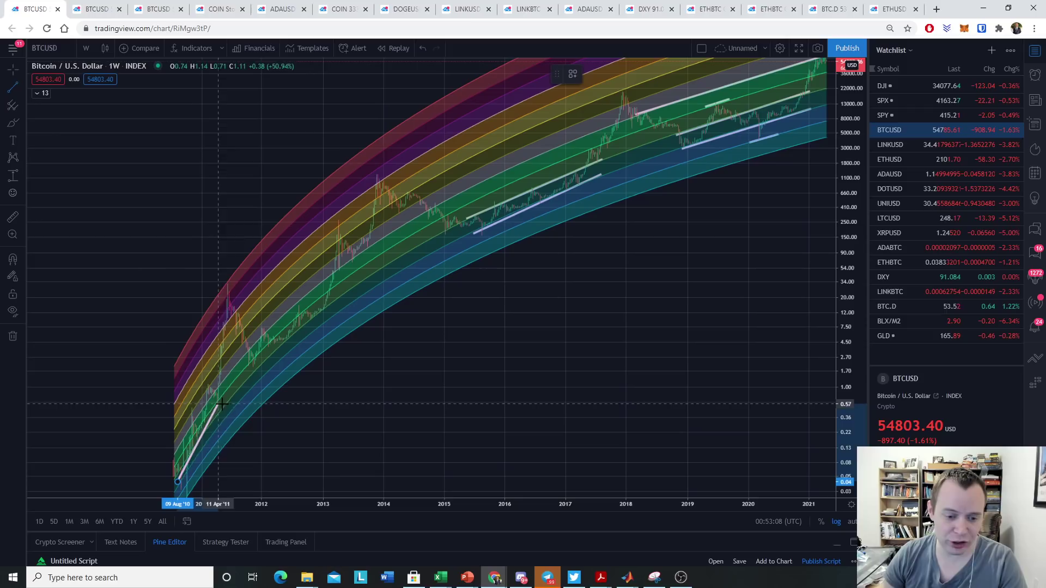
{"action": "left_click", "coordinate": [220, 403]}
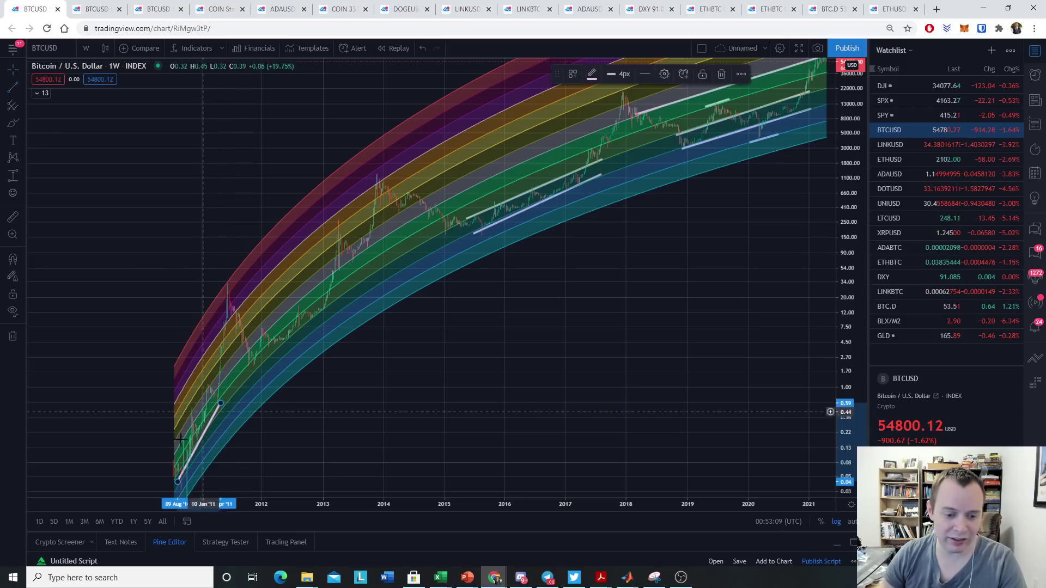
{"action": "left_click", "coordinate": [21, 73]}
{"action": "left_click_drag", "start_coordinate": [177, 482], "coordinate": [174, 479]}
{"action": "left_click", "coordinate": [12, 87]}
{"action": "left_click", "coordinate": [168, 468]}
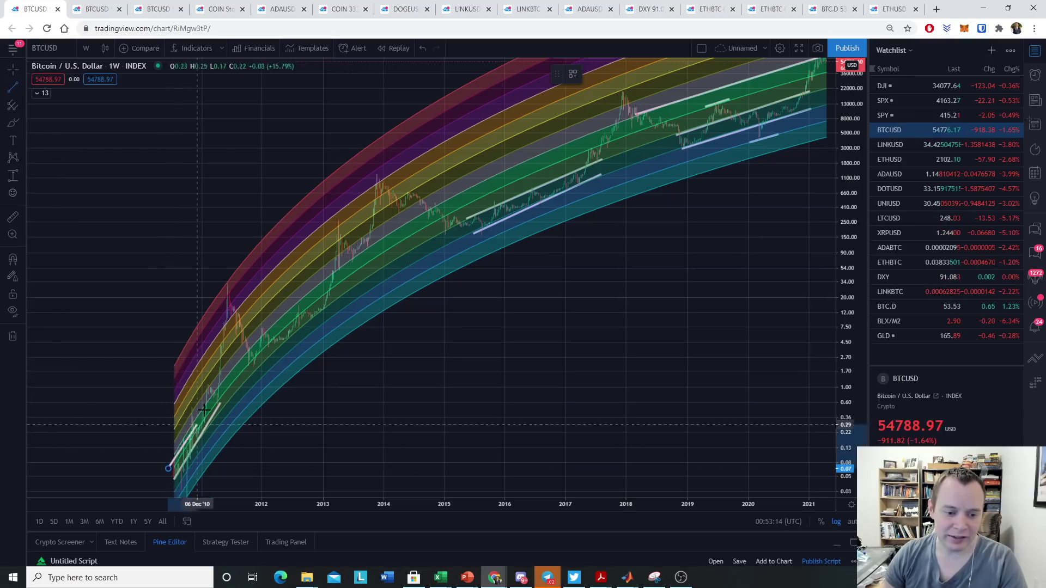
{"action": "left_click", "coordinate": [213, 402]}
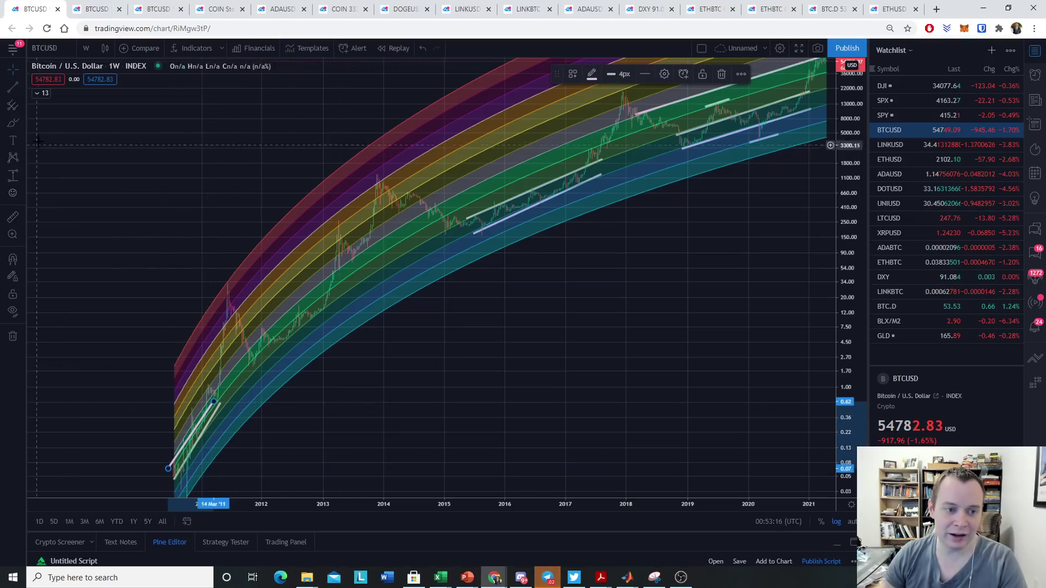
Draw two roughly parallel trend lines below and above the price from about the turn of 2012 to early 2013
{"action": "left_click", "coordinate": [12, 89]}
{"action": "left_click", "coordinate": [268, 355]}
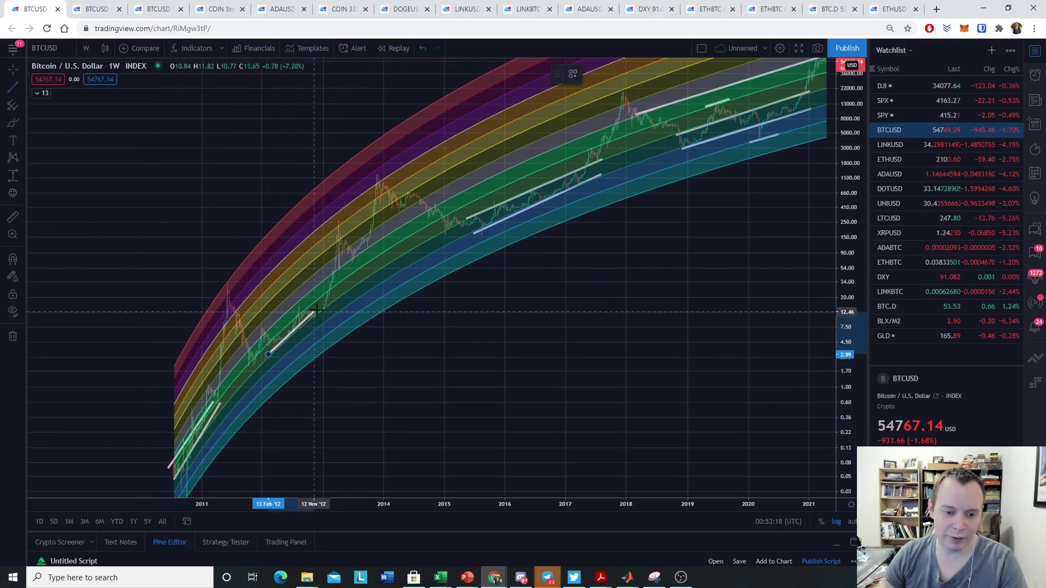
{"action": "left_click", "coordinate": [336, 298]}
{"action": "left_click", "coordinate": [13, 86]}
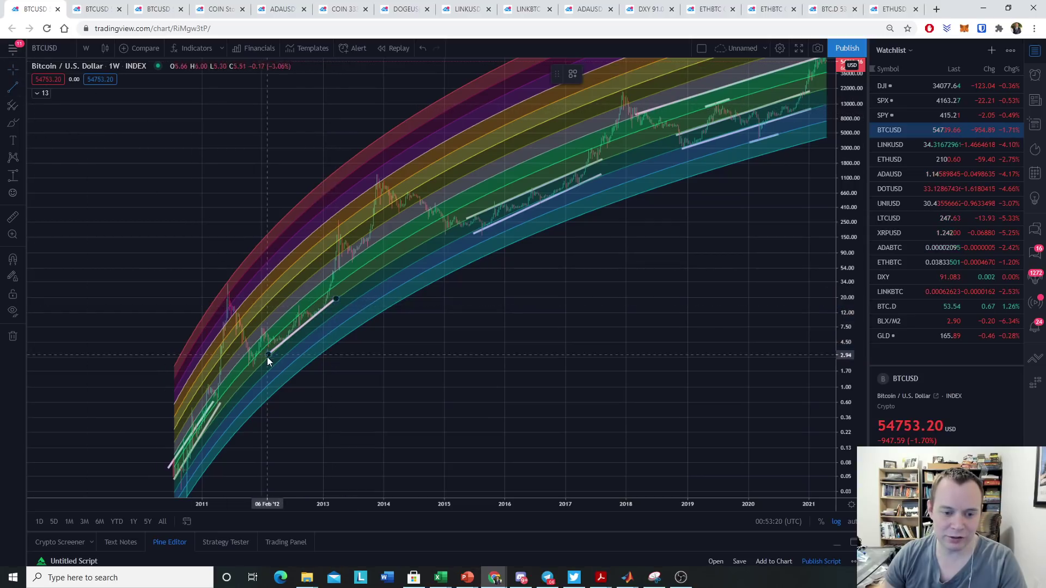
{"action": "left_click", "coordinate": [259, 347]}
{"action": "left_click", "coordinate": [330, 291]}
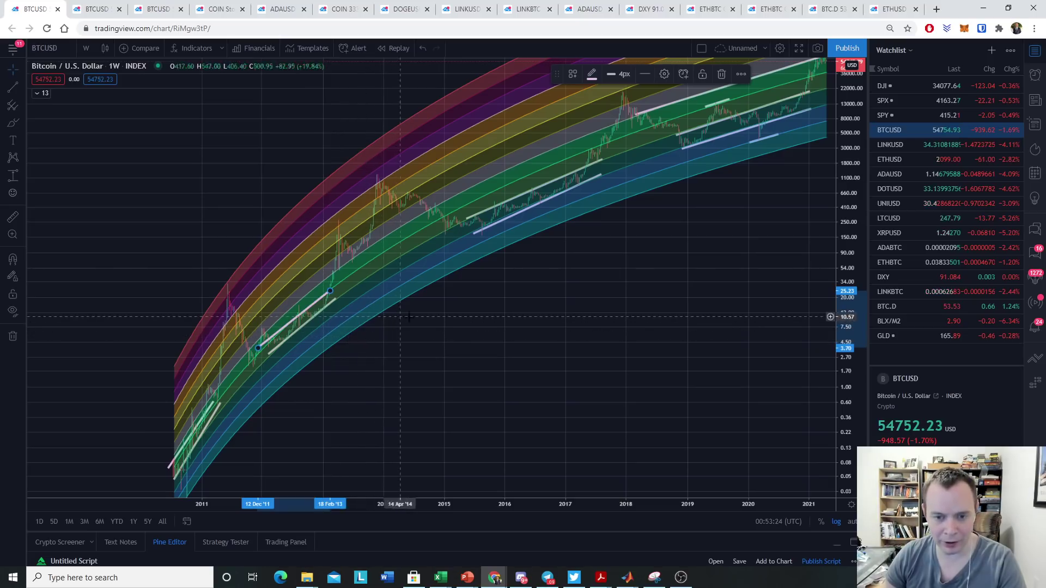
Brush circles around the 2011, 2013 and 2017 price peaks, with two crosses in the rainbow bands between each pair of peaks
{"action": "scroll", "coordinate": [489, 311], "scroll_direction": "up", "scroll_amount": 2}
{"action": "left_click_drag", "start_coordinate": [851, 197], "coordinate": [851, 255]}
{"action": "left_click", "coordinate": [12, 73]}
{"action": "left_click", "coordinate": [15, 122]}
{"action": "left_click", "coordinate": [15, 123]}
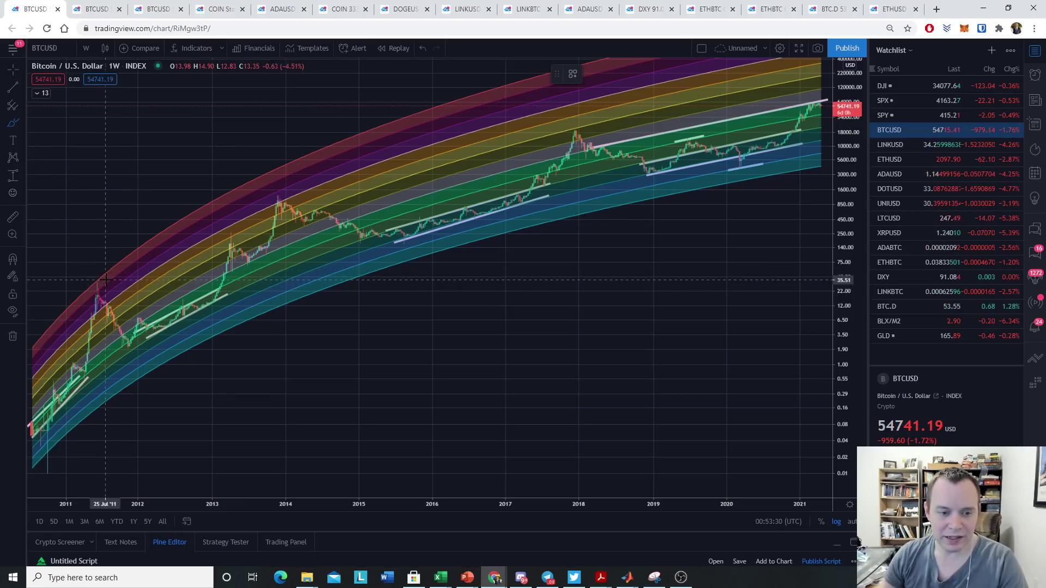
{"action": "mouse_move", "coordinate": [101, 279]}
{"action": "left_mouse_down"}
{"action": "mouse_move", "coordinate": [105, 288]}
{"action": "mouse_move", "coordinate": [91, 292]}
{"action": "mouse_move", "coordinate": [98, 276]}
{"action": "left_mouse_up"}
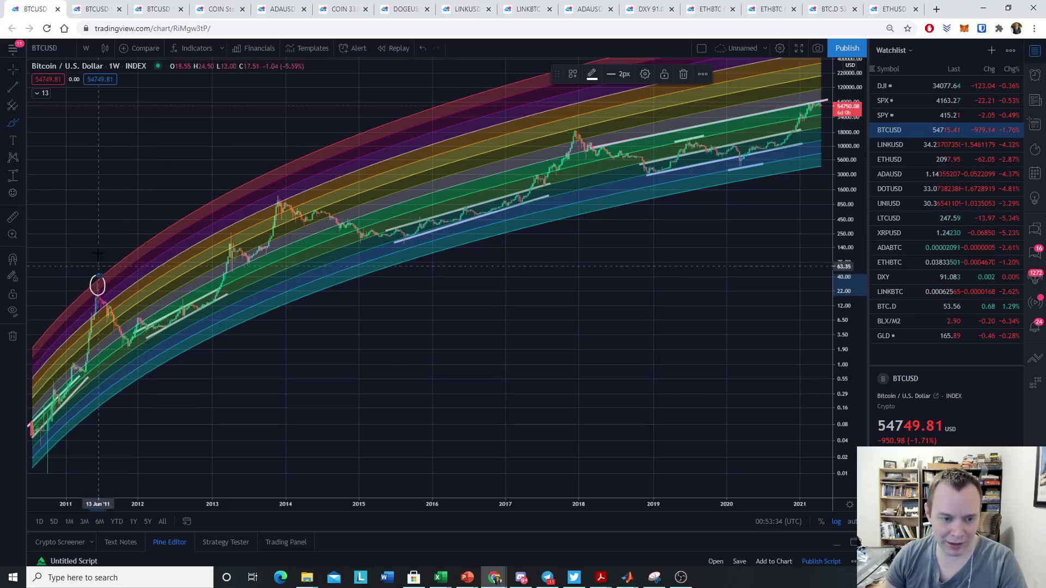
{"action": "left_click_drag", "start_coordinate": [116, 265], "coordinate": [153, 265]}
{"action": "left_click_drag", "start_coordinate": [143, 267], "coordinate": [151, 255]}
{"action": "left_click_drag", "start_coordinate": [273, 202], "coordinate": [284, 199]}
{"action": "mouse_move", "coordinate": [365, 169]}
{"action": "left_mouse_down"}
{"action": "mouse_move", "coordinate": [385, 179]}
{"action": "mouse_move", "coordinate": [387, 159]}
{"action": "mouse_move", "coordinate": [449, 173]}
{"action": "mouse_move", "coordinate": [464, 135]}
{"action": "left_mouse_up"}
{"action": "mouse_move", "coordinate": [569, 121]}
{"action": "left_mouse_down"}
{"action": "mouse_move", "coordinate": [584, 135]}
{"action": "mouse_move", "coordinate": [583, 124]}
{"action": "left_mouse_up"}
{"action": "left_click", "coordinate": [13, 69]}
Examine the marked cycle peaks and the 2021 price against the rainbow bands, and expand the chart's indicator legend
{"action": "left_click_drag", "start_coordinate": [807, 291], "coordinate": [724, 339]}
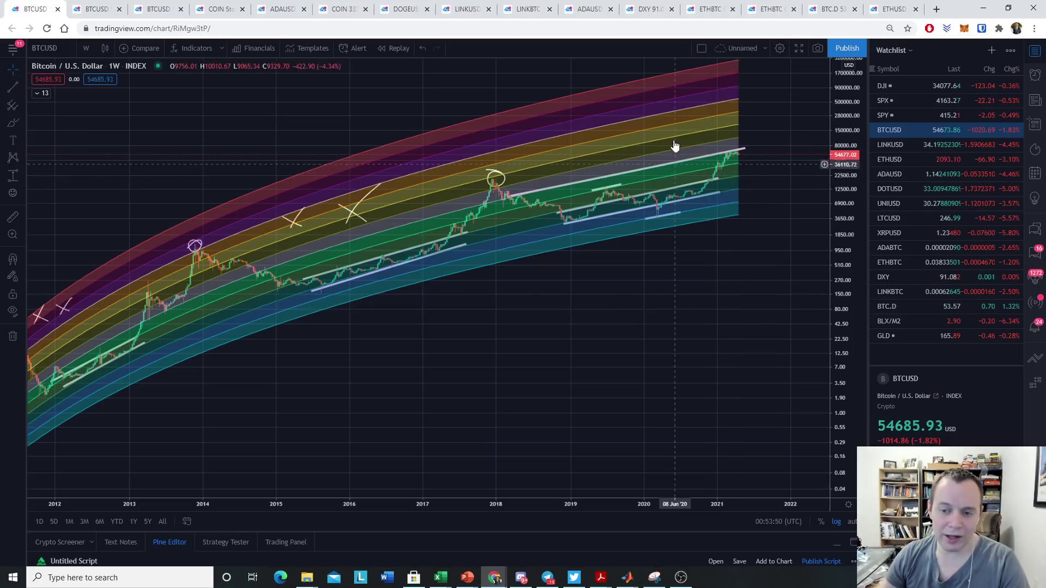
{"action": "scroll", "coordinate": [700, 353], "scroll_direction": "up", "scroll_amount": 2}
{"action": "left_click_drag", "start_coordinate": [845, 406], "coordinate": [844, 284]}
{"action": "left_click_drag", "start_coordinate": [780, 290], "coordinate": [774, 434]}
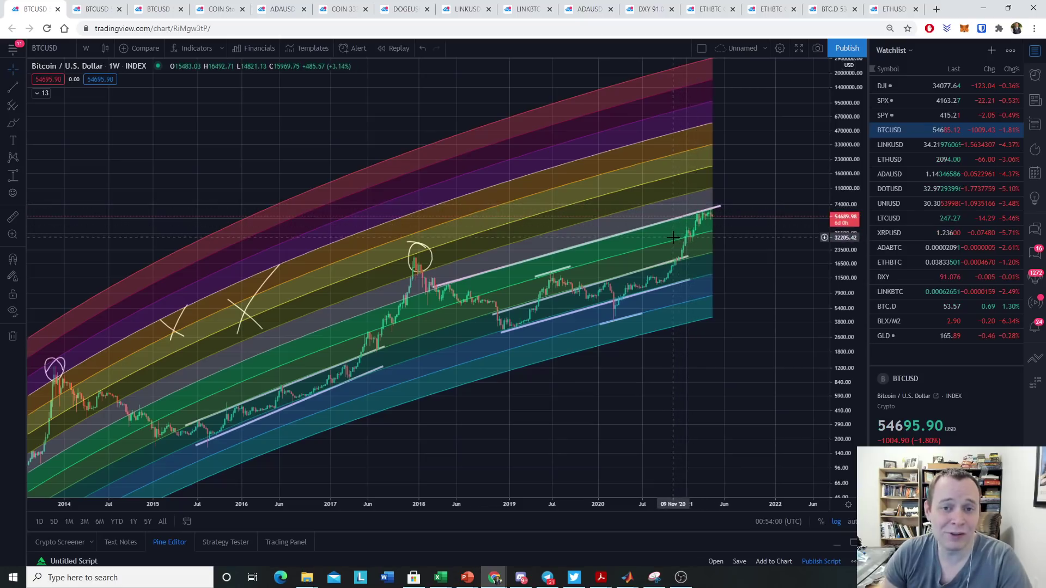
{"action": "left_click_drag", "start_coordinate": [467, 413], "coordinate": [722, 308]}
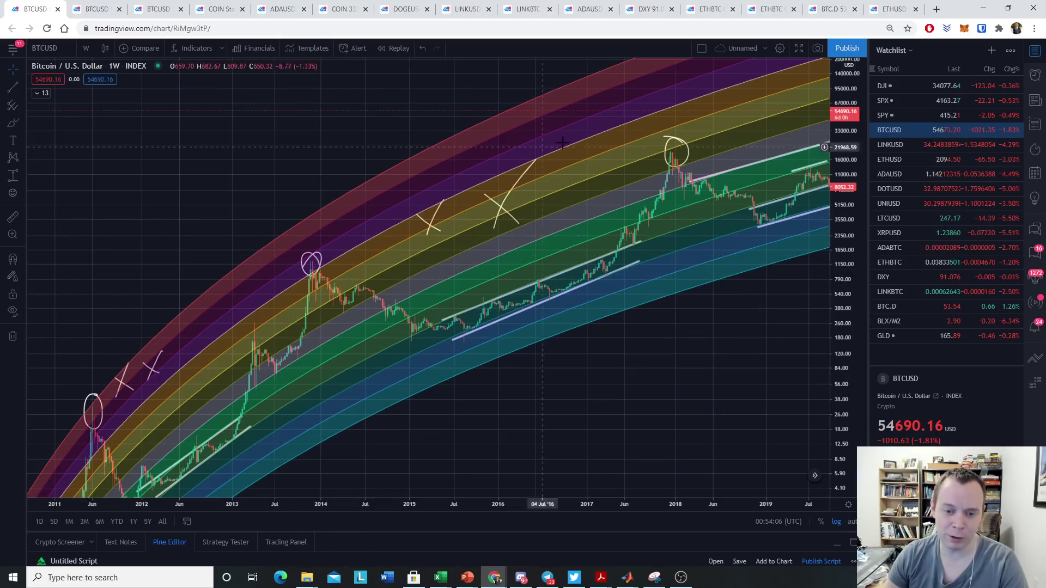
{"action": "left_click_drag", "start_coordinate": [725, 144], "coordinate": [458, 275]}
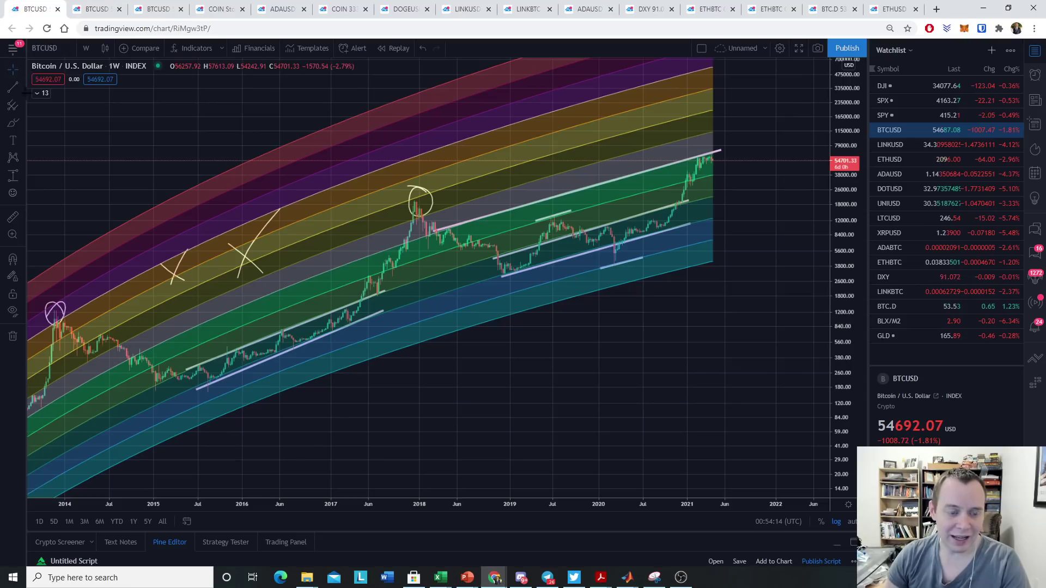
{"action": "left_click", "coordinate": [41, 93]}
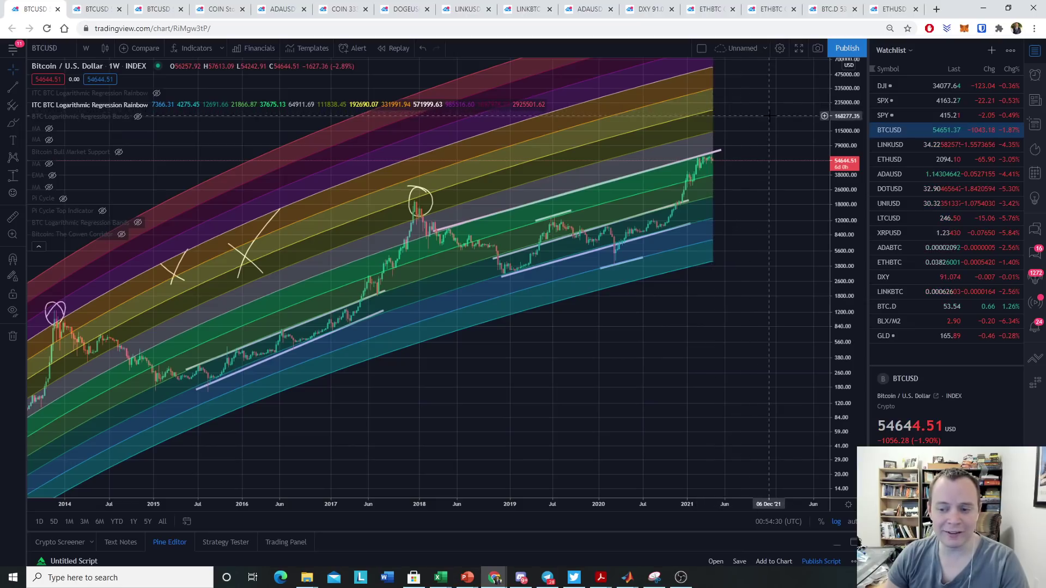
{"action": "scroll", "coordinate": [785, 133], "scroll_direction": "down", "scroll_amount": 3}
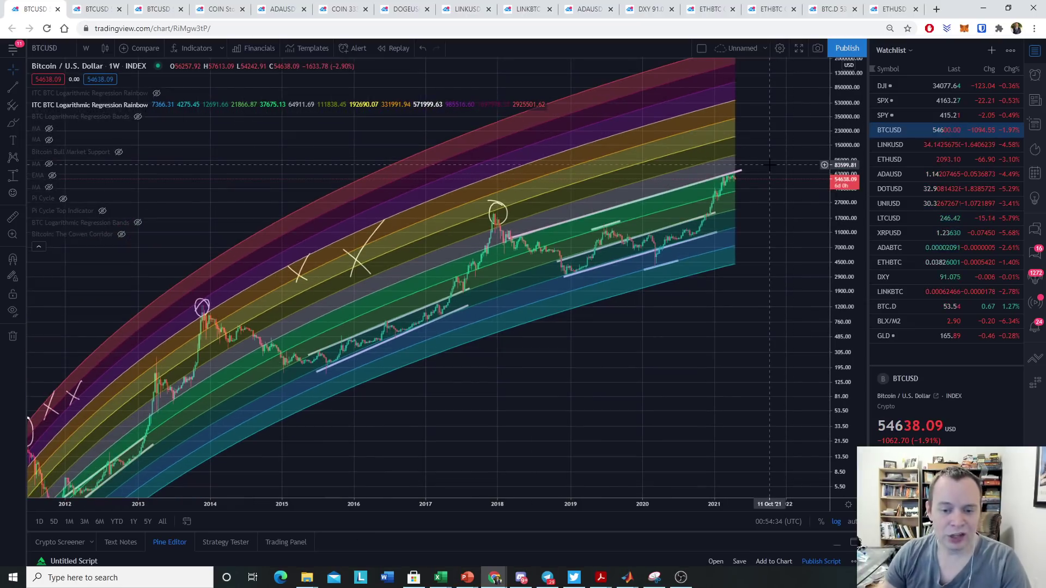
Brush two wavy strokes through the upper rainbow bands, from about mid-2012 to early 2014 and from about spring 2014 to mid-2018
{"action": "scroll", "coordinate": [770, 165], "scroll_direction": "up", "scroll_amount": 4}
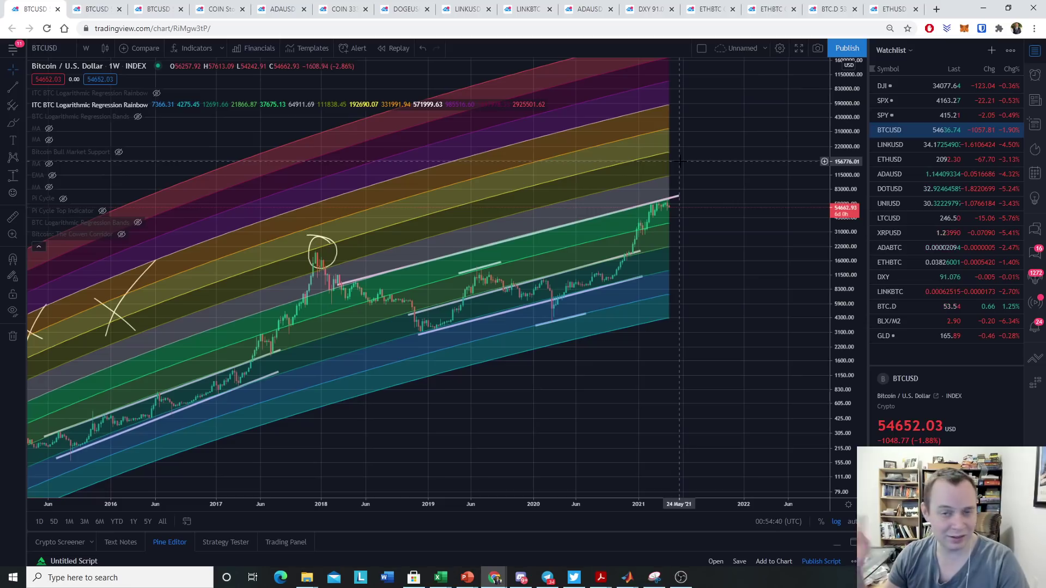
{"action": "scroll", "coordinate": [679, 161], "scroll_direction": "down", "scroll_amount": 4}
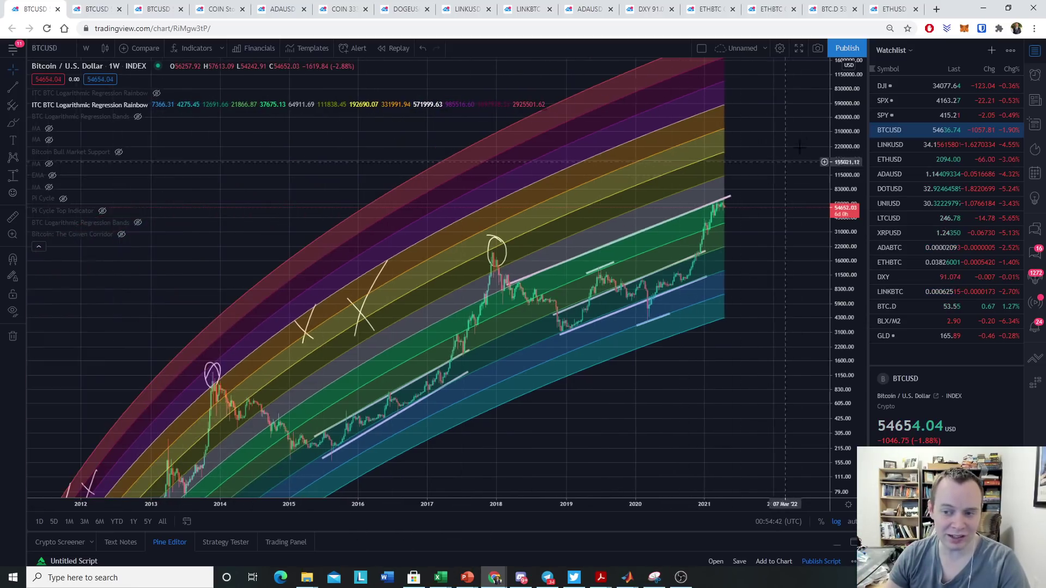
{"action": "left_click_drag", "start_coordinate": [836, 154], "coordinate": [838, 288]}
{"action": "left_click_drag", "start_coordinate": [636, 411], "coordinate": [694, 336]}
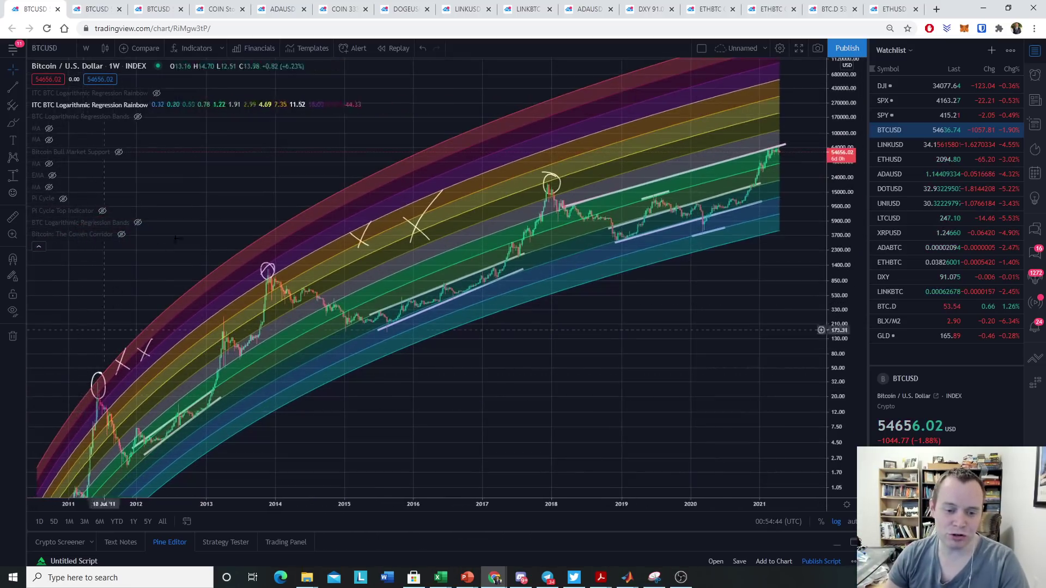
{"action": "scroll", "coordinate": [634, 190], "scroll_direction": "down", "scroll_amount": 1}
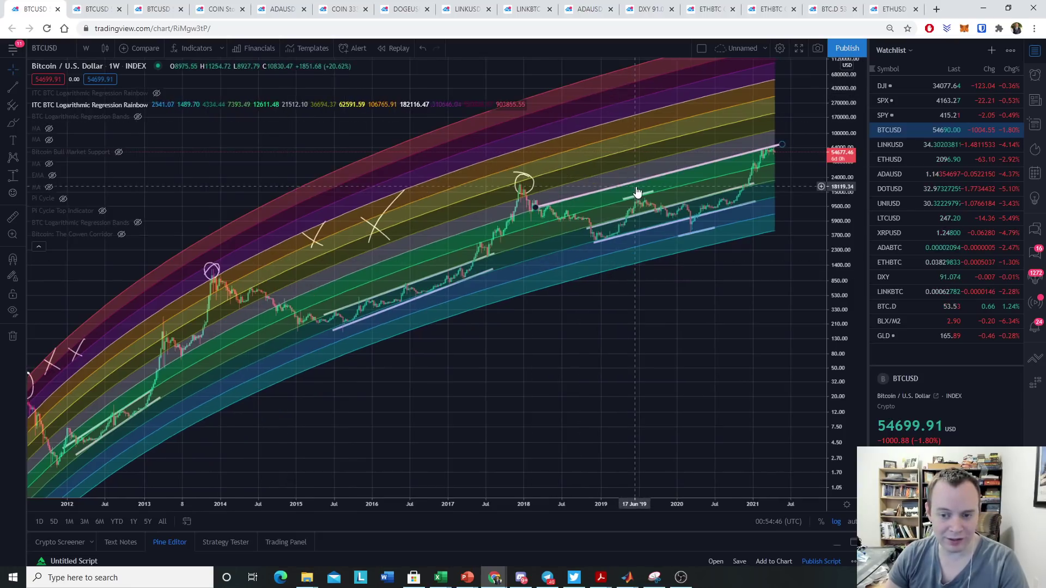
{"action": "scroll", "coordinate": [367, 316], "scroll_direction": "down", "scroll_amount": 1}
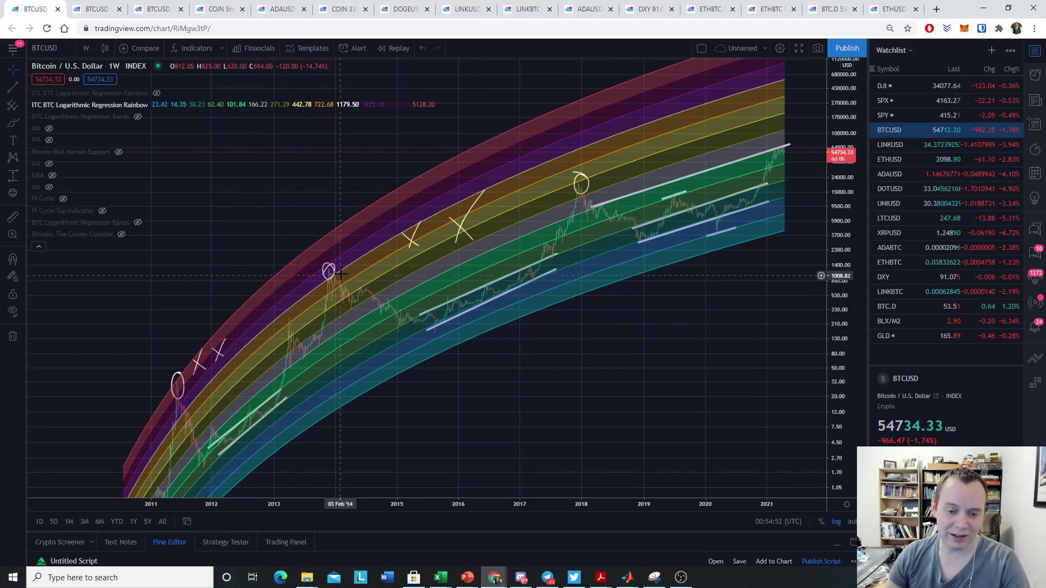
{"action": "left_click", "coordinate": [12, 123]}
{"action": "left_click_drag", "start_coordinate": [245, 327], "coordinate": [320, 255]}
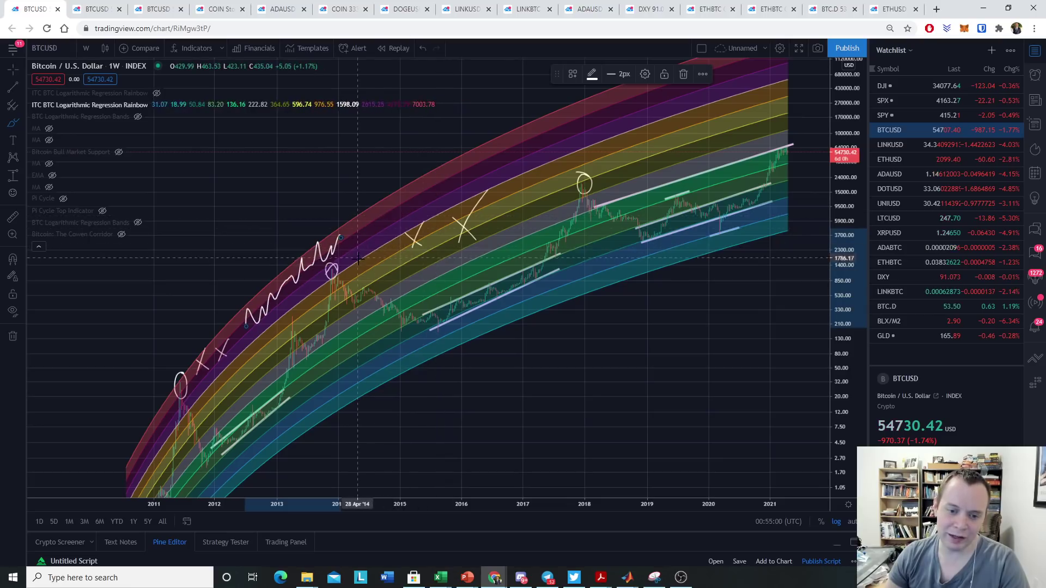
{"action": "mouse_move", "coordinate": [357, 275]}
{"action": "left_mouse_down"}
{"action": "mouse_move", "coordinate": [386, 229]}
{"action": "mouse_move", "coordinate": [610, 129]}
{"action": "left_mouse_up"}
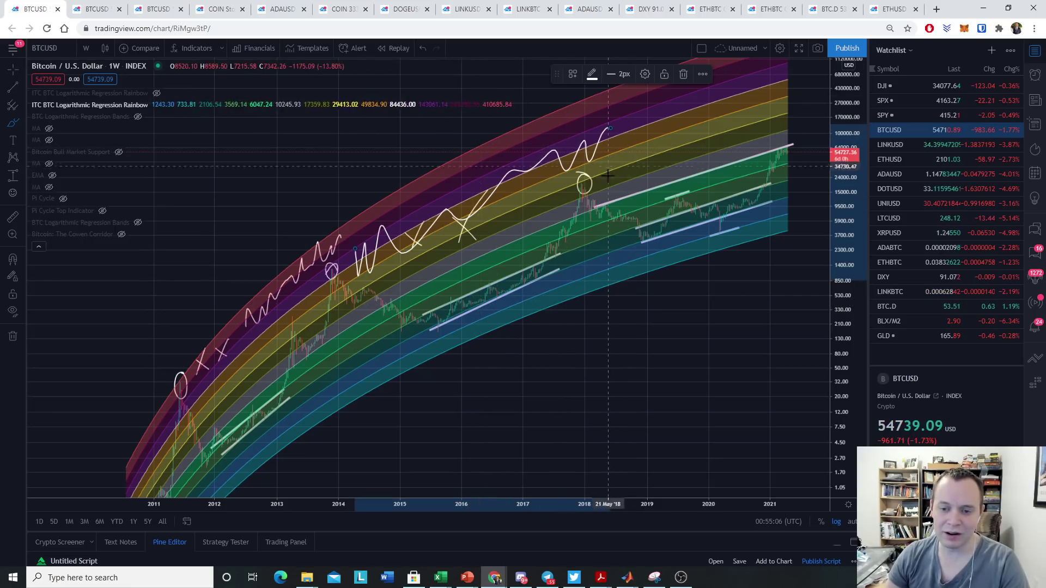
{"action": "mouse_move", "coordinate": [604, 190]}
{"action": "left_mouse_down"}
{"action": "mouse_move", "coordinate": [609, 163]}
{"action": "mouse_move", "coordinate": [787, 124]}
{"action": "left_mouse_up"}
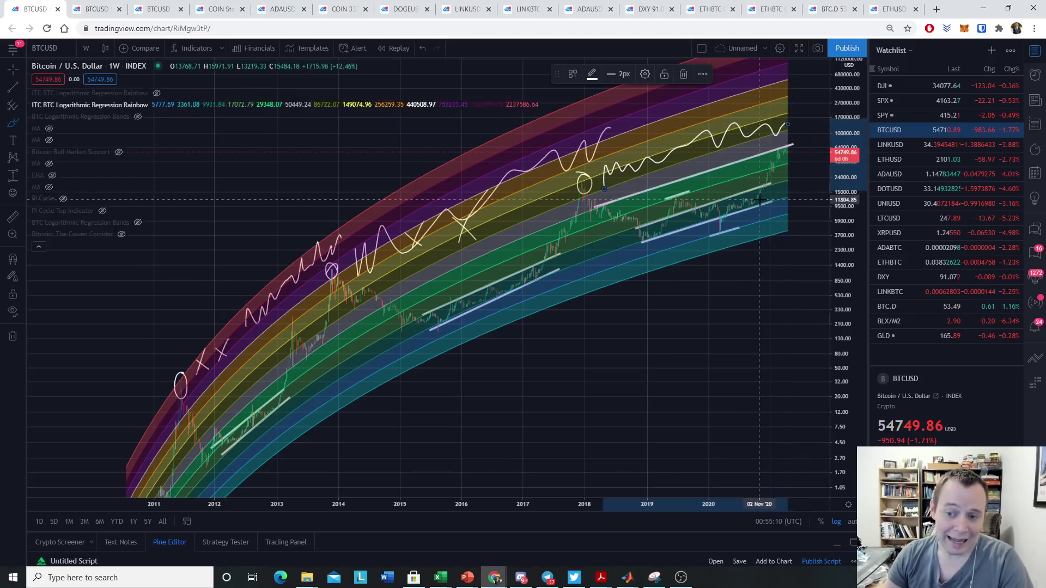
{"action": "left_click_drag", "start_coordinate": [609, 190], "coordinate": [786, 132]}
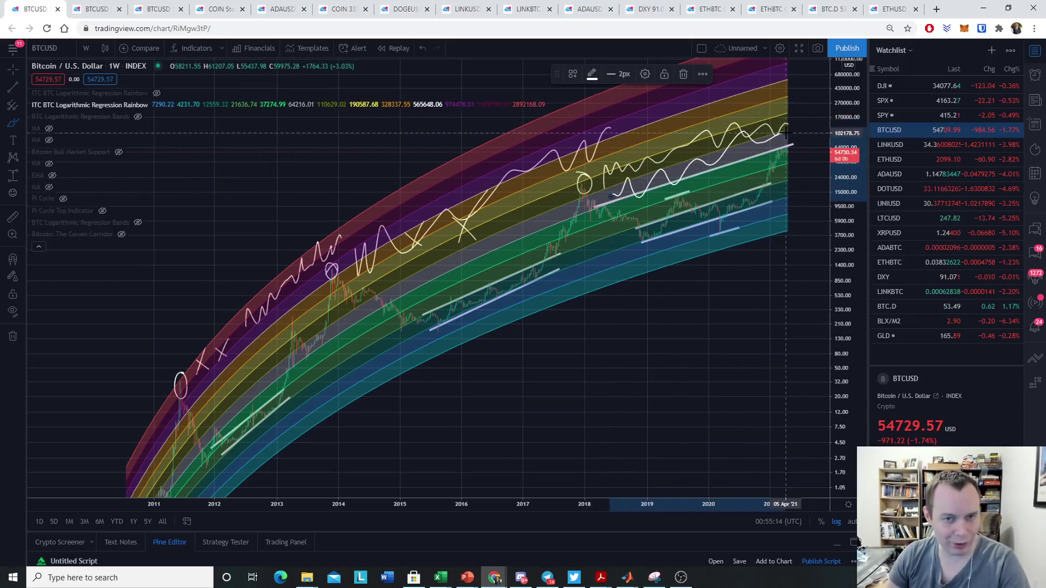
{"action": "key", "text": "ctrl+z"}
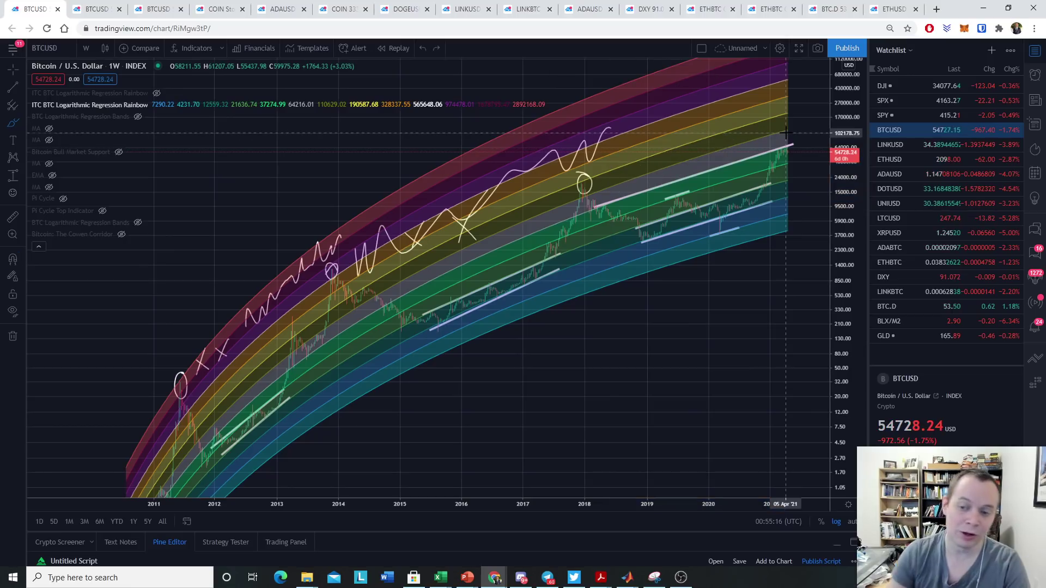
{"action": "scroll", "coordinate": [784, 132], "scroll_direction": "up", "scroll_amount": 3}
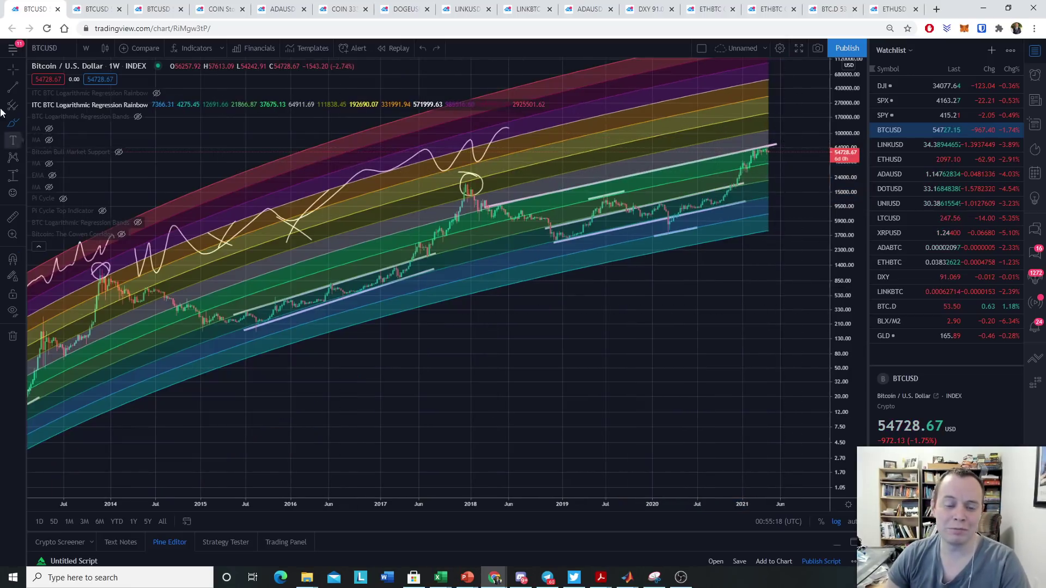
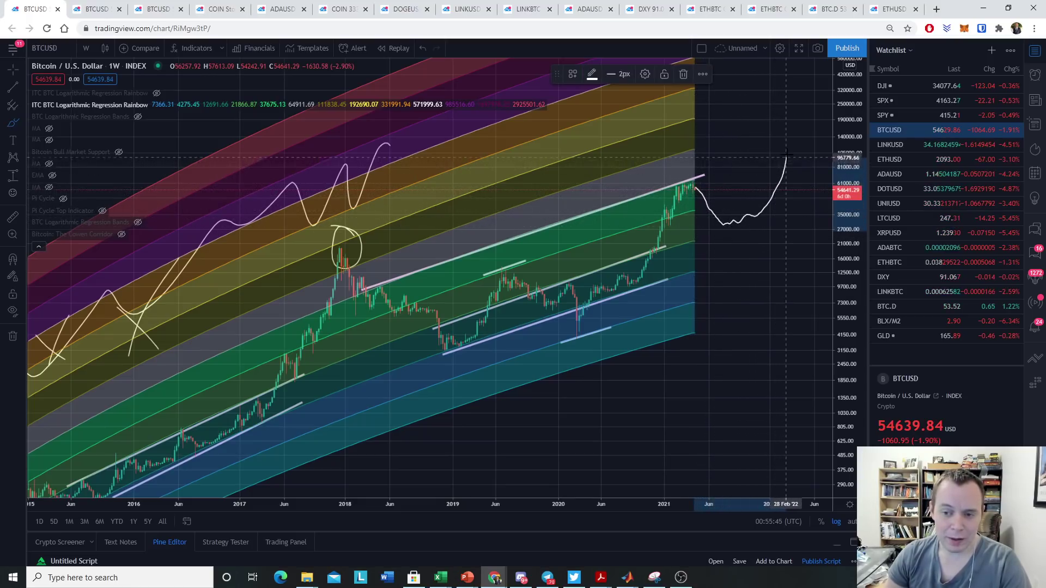
Brush a projected dip and recovery from the April 2021 price to early 2022, and delete the curve and the circle at its end
{"action": "mouse_move", "coordinate": [691, 178]}
{"action": "left_mouse_down"}
{"action": "mouse_move", "coordinate": [811, 145]}
{"action": "mouse_move", "coordinate": [787, 145]}
{"action": "left_mouse_up"}
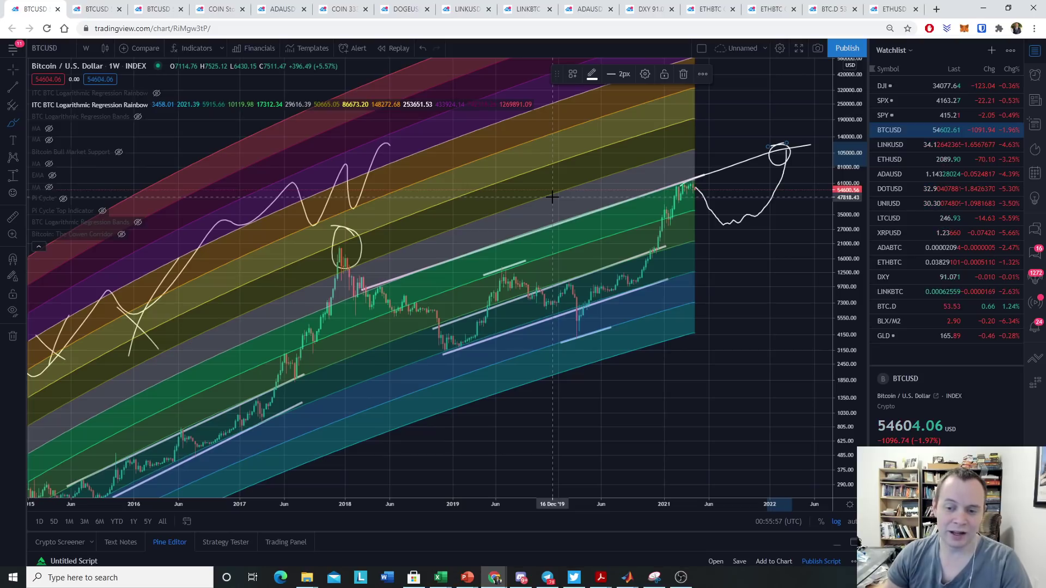
{"action": "left_click", "coordinate": [683, 74]}
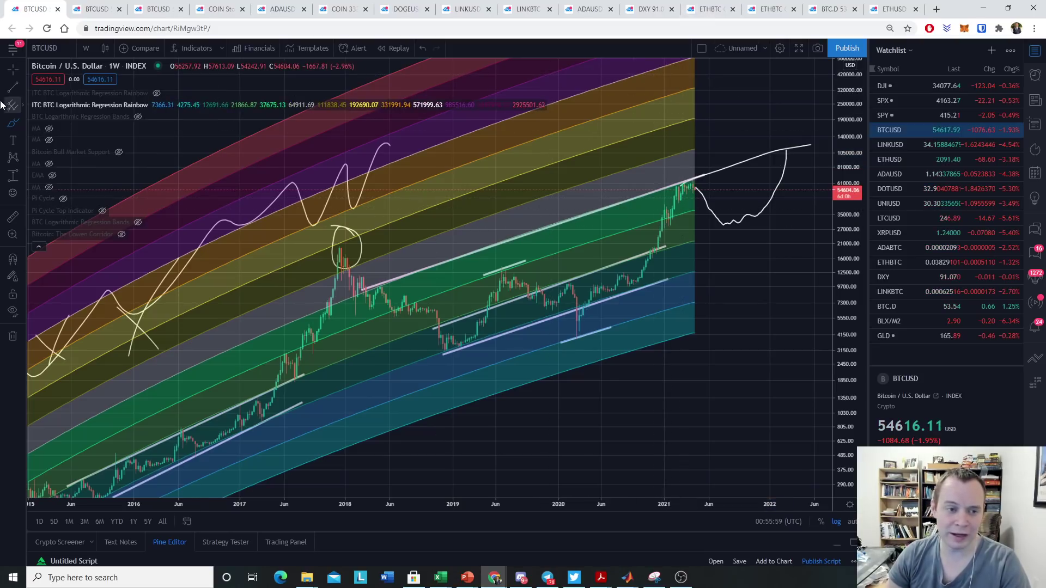
{"action": "left_click", "coordinate": [730, 227]}
{"action": "key", "text": "Delete"}
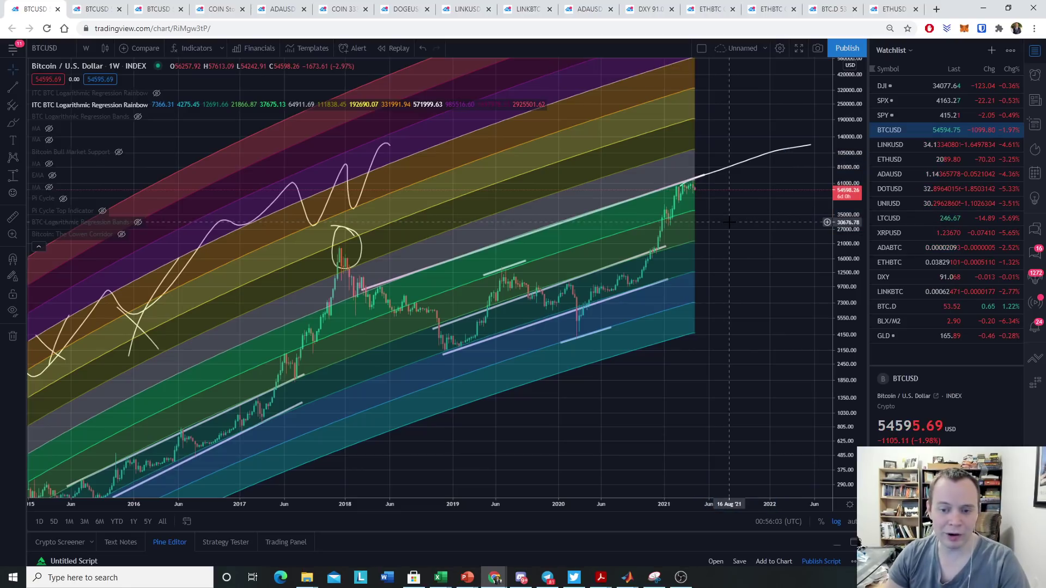
Brush circles around the mid-2019 price high and the March 2020 low
{"action": "scroll", "coordinate": [730, 224], "scroll_direction": "up", "scroll_amount": 2}
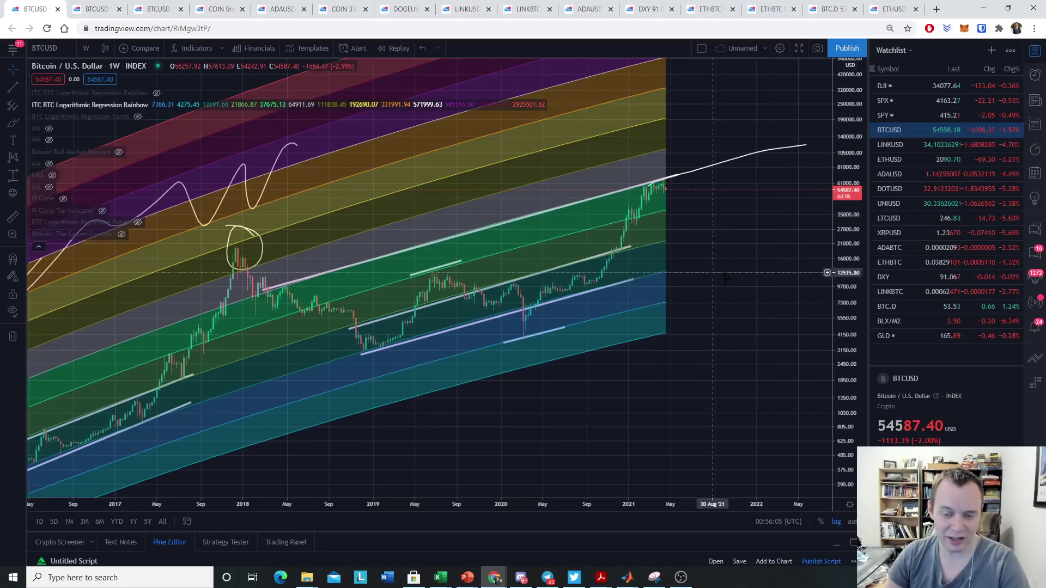
{"action": "scroll", "coordinate": [698, 284], "scroll_direction": "up", "scroll_amount": 2}
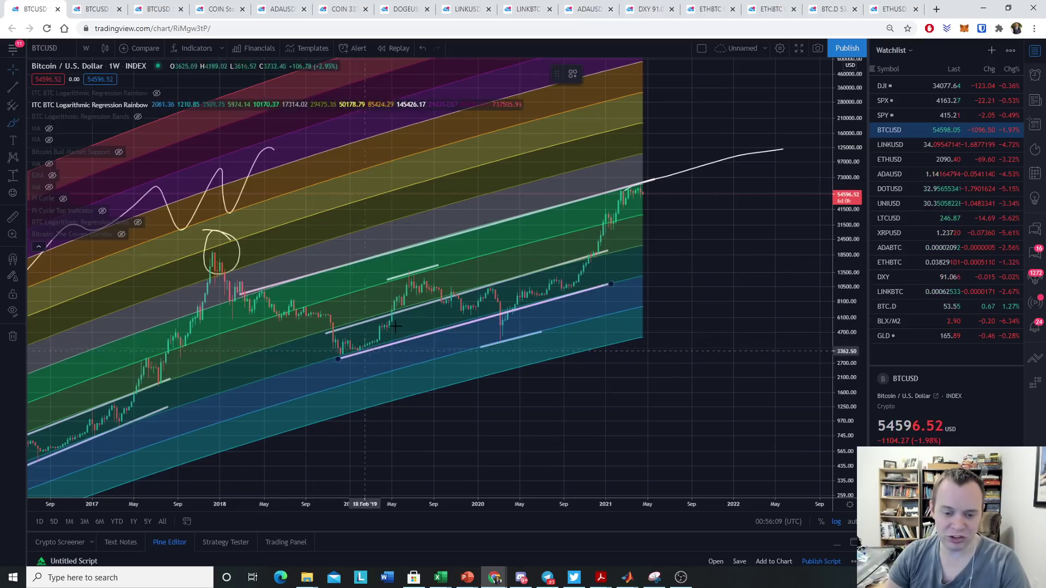
{"action": "mouse_move", "coordinate": [415, 268]}
{"action": "left_mouse_down"}
{"action": "mouse_move", "coordinate": [399, 277]}
{"action": "mouse_move", "coordinate": [417, 285]}
{"action": "mouse_move", "coordinate": [418, 271]}
{"action": "left_mouse_up"}
{"action": "mouse_move", "coordinate": [492, 331]}
{"action": "left_mouse_down"}
{"action": "mouse_move", "coordinate": [509, 352]}
{"action": "mouse_move", "coordinate": [493, 331]}
{"action": "left_mouse_up"}
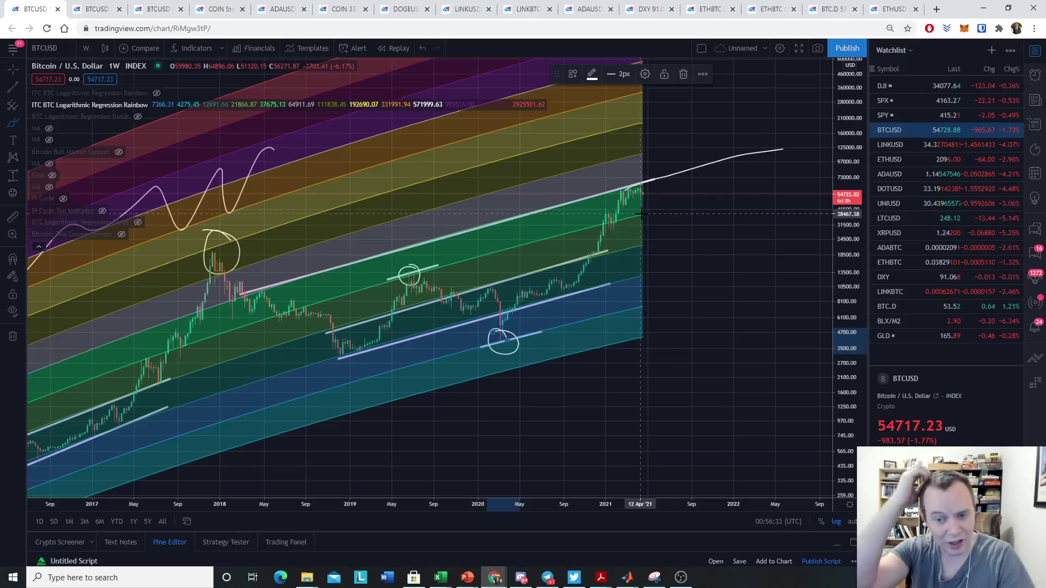
Draw a short rising trend line below the 2021 price, from 36193.61 on 8 March 2021 to 43452.44 on 2 August 2021
{"action": "left_click", "coordinate": [13, 88]}
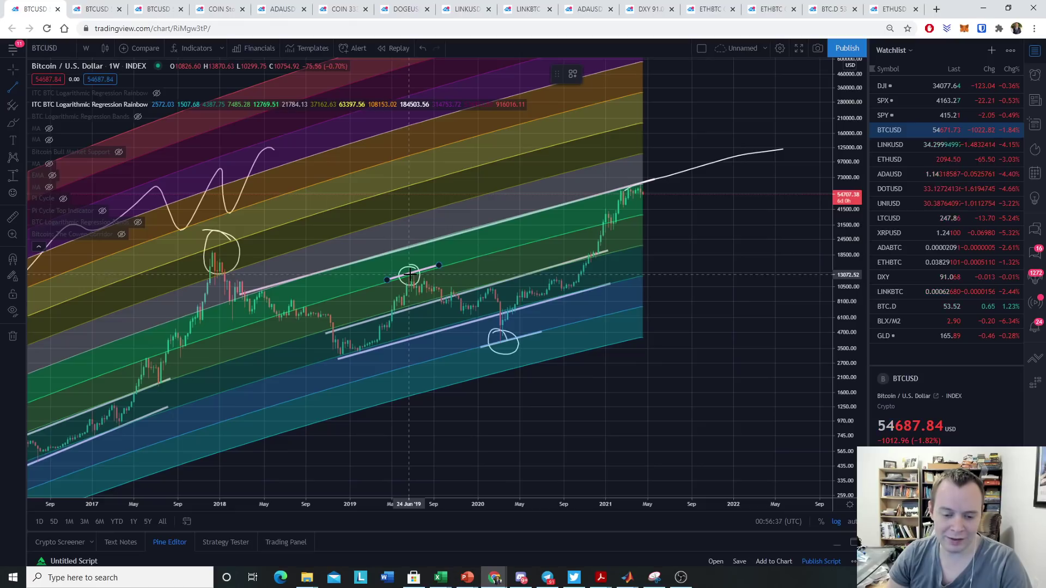
{"action": "left_click", "coordinate": [628, 217]}
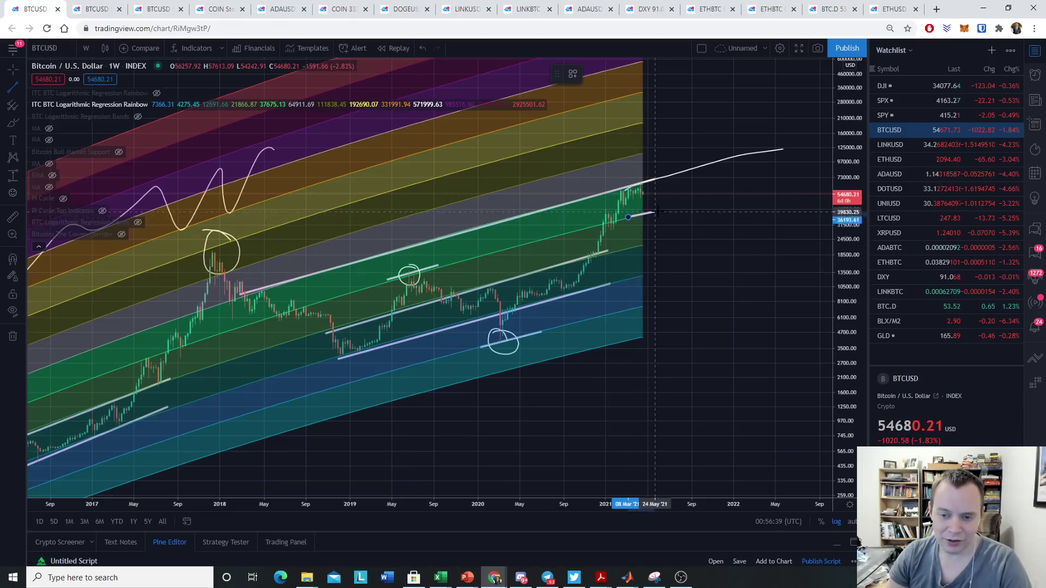
{"action": "double_click", "coordinate": [679, 207]}
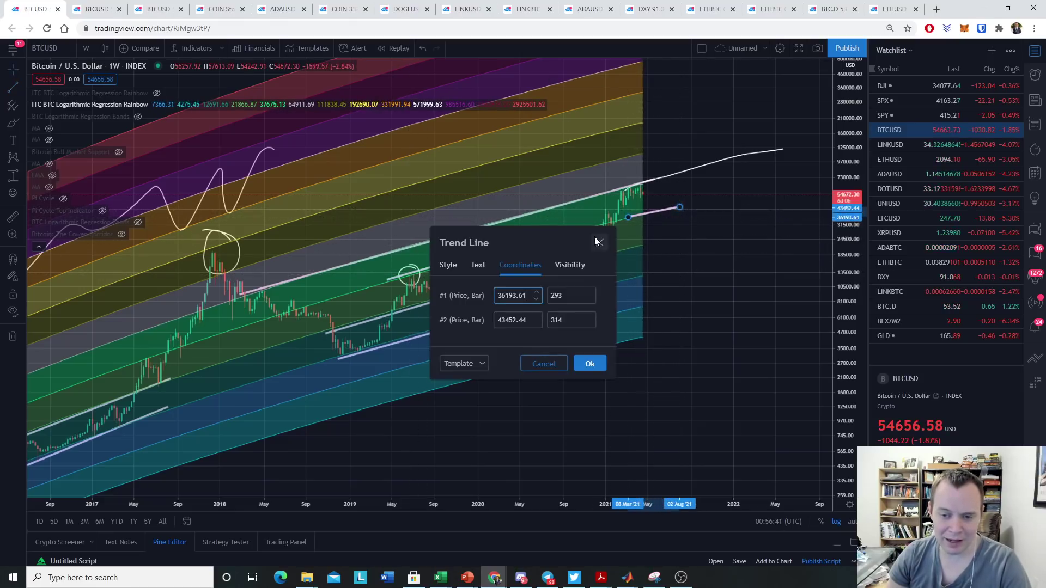
{"action": "left_click", "coordinate": [600, 242]}
{"action": "left_click", "coordinate": [9, 73]}
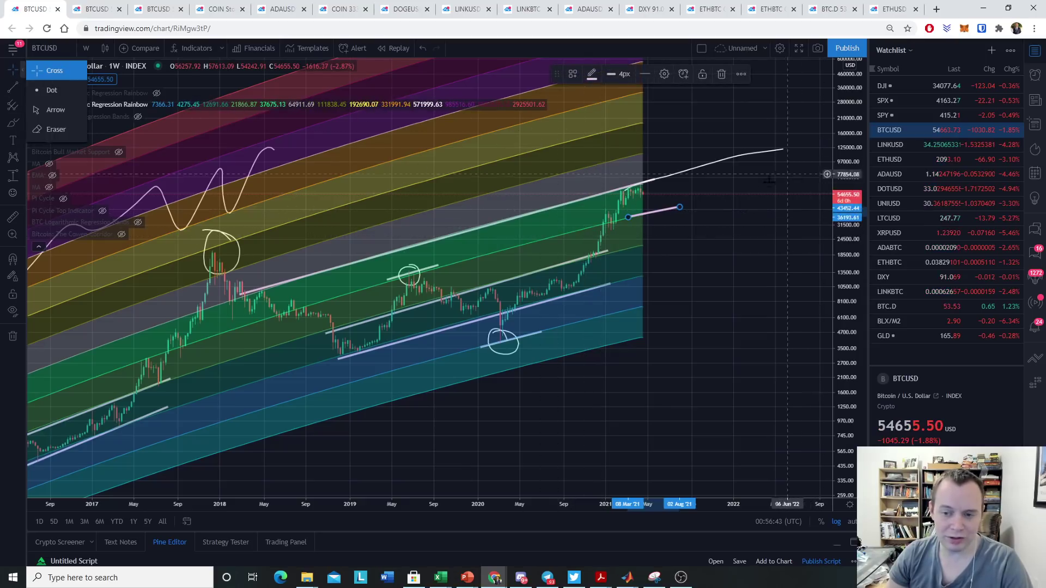
{"action": "left_click", "coordinate": [762, 194]}
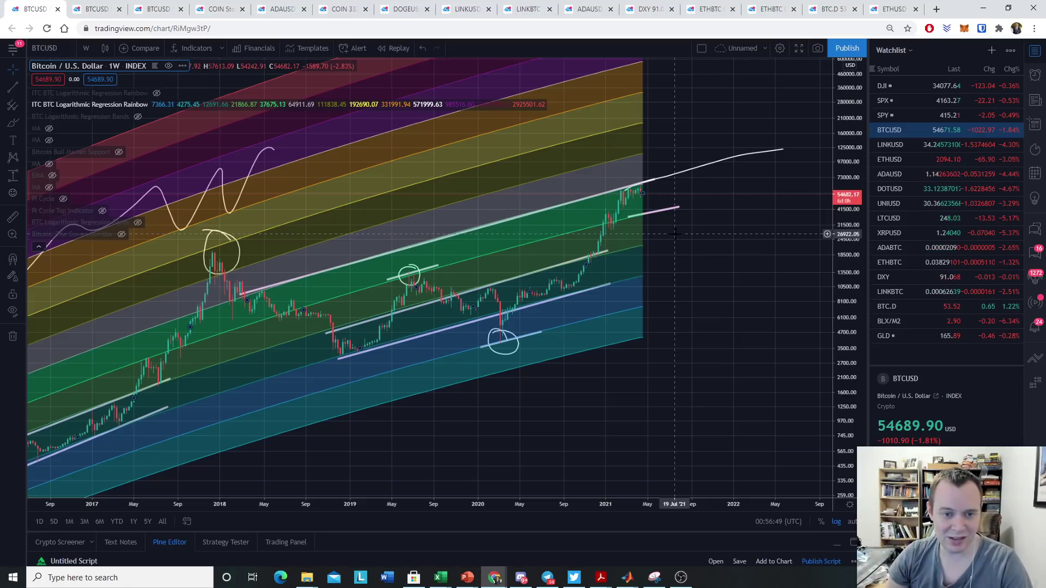
Show the Bitcoin Bull Market Support indicator on the chart
{"action": "scroll", "coordinate": [678, 234], "scroll_direction": "down", "scroll_amount": 2}
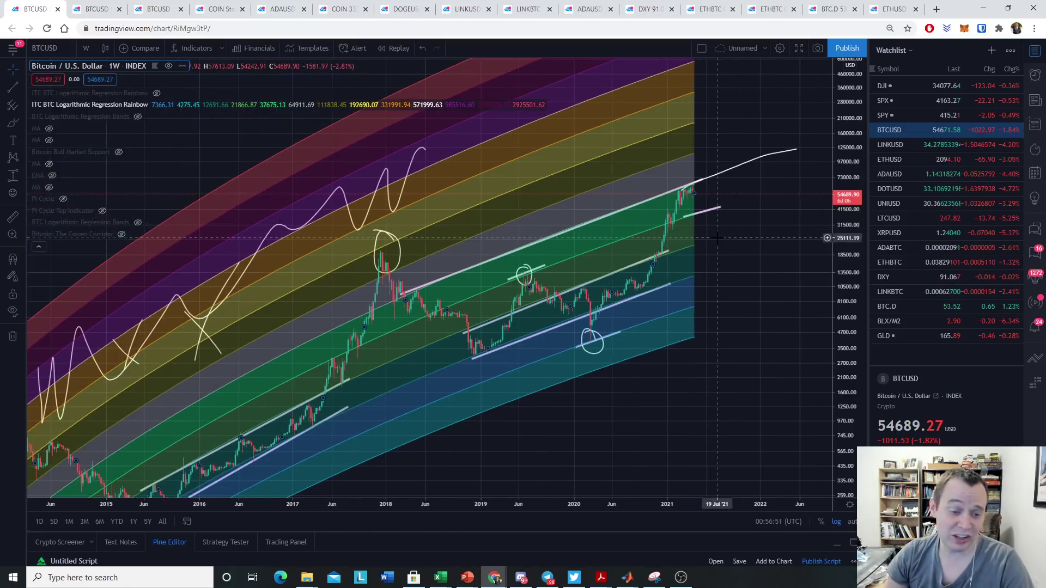
{"action": "left_click", "coordinate": [118, 152]}
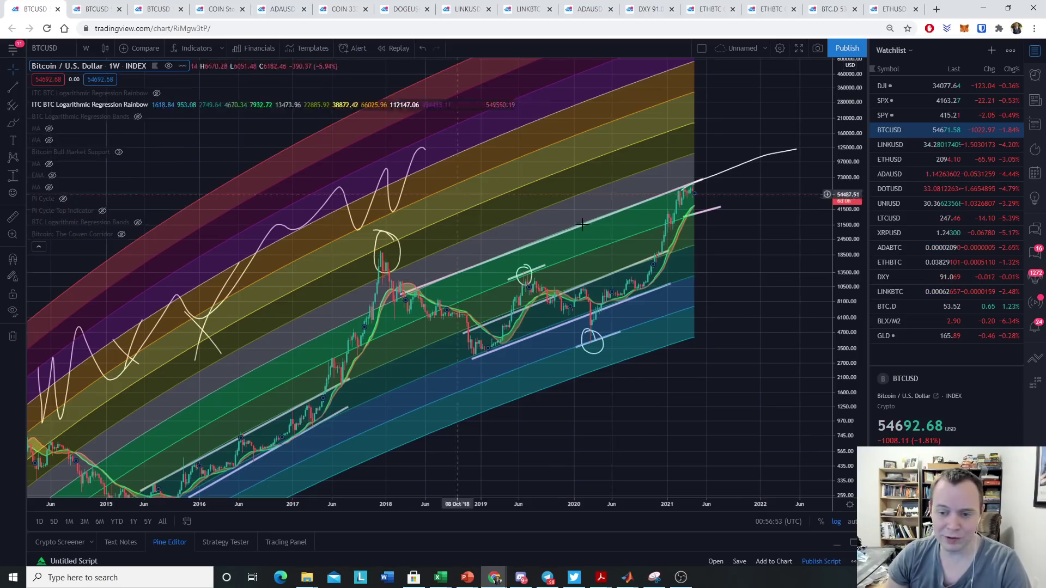
{"action": "scroll", "coordinate": [699, 251], "scroll_direction": "up", "scroll_amount": 2}
{"action": "scroll", "coordinate": [689, 250], "scroll_direction": "down", "scroll_amount": 1}
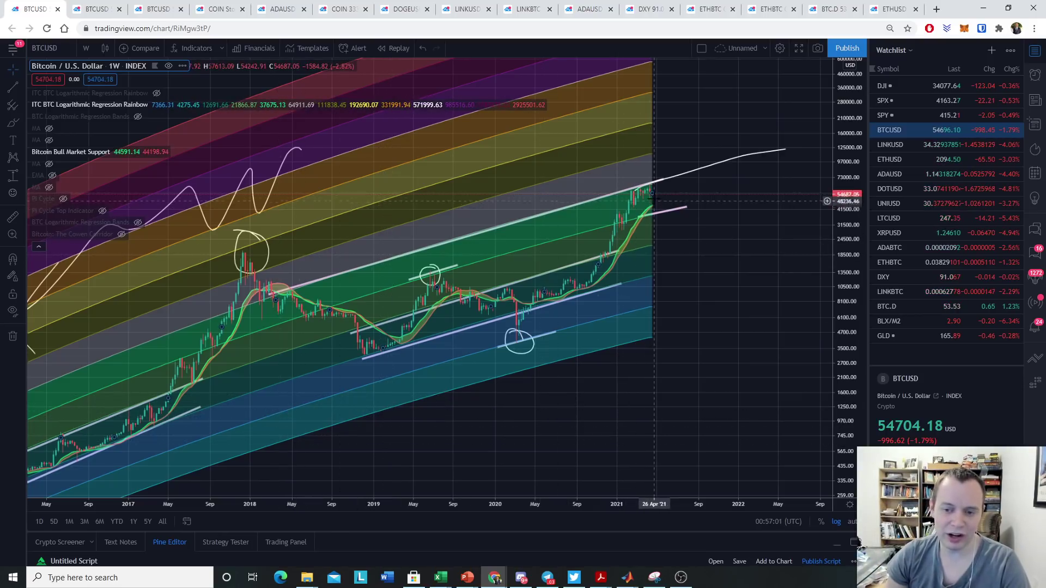
Examine the price against the bull market support band in the 2013 cycle and from 2018 to April 2021
{"action": "left_click_drag", "start_coordinate": [314, 444], "coordinate": [823, 123]}
{"action": "left_click_drag", "start_coordinate": [327, 391], "coordinate": [504, 404]}
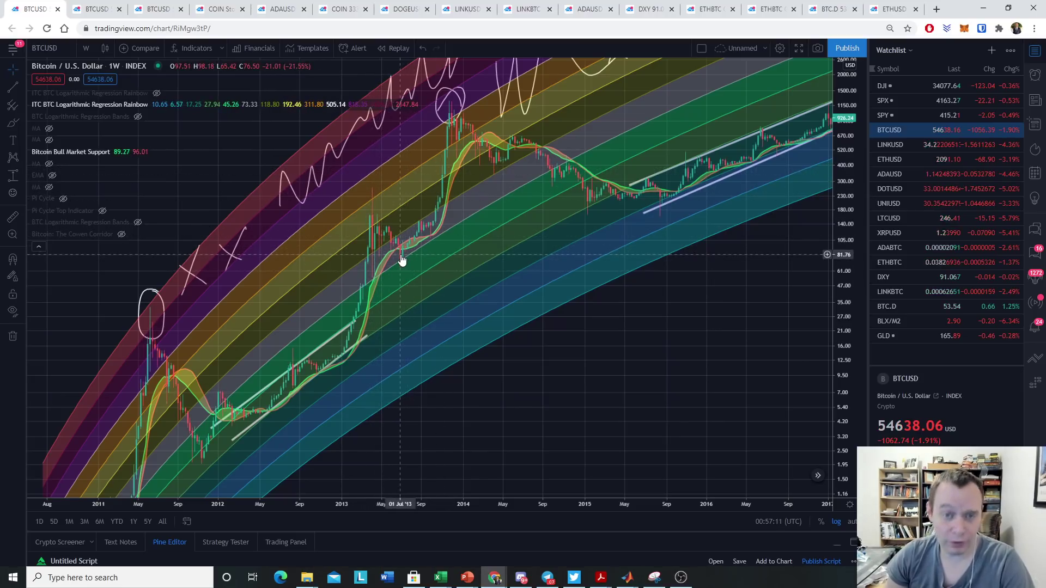
{"action": "left_click_drag", "start_coordinate": [688, 257], "coordinate": [117, 465]}
{"action": "left_click_drag", "start_coordinate": [694, 320], "coordinate": [641, 379]}
{"action": "scroll", "coordinate": [774, 391], "scroll_direction": "up", "scroll_amount": 3}
{"action": "left_click_drag", "start_coordinate": [843, 430], "coordinate": [842, 240]}
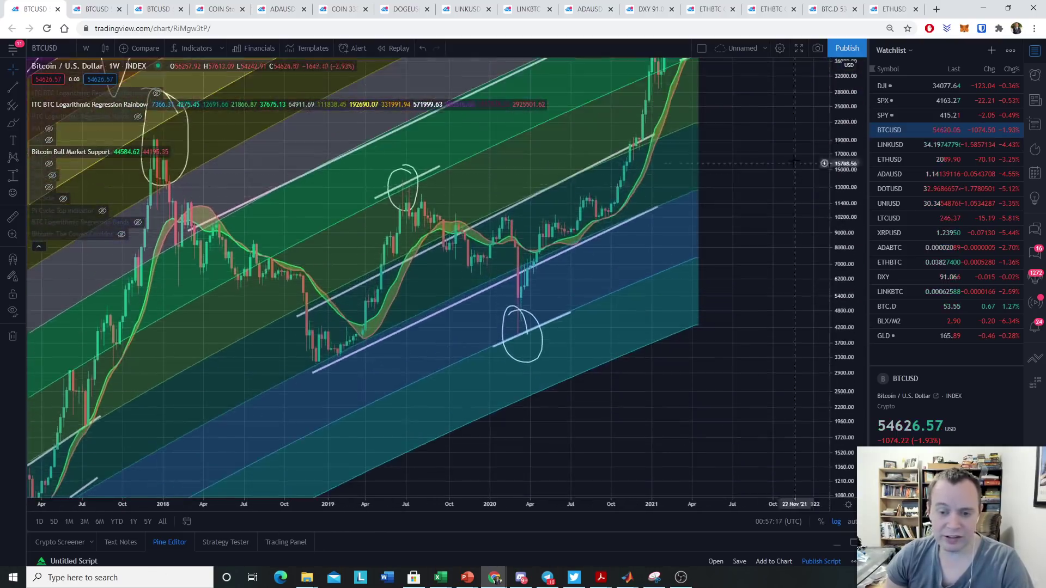
{"action": "left_click_drag", "start_coordinate": [776, 145], "coordinate": [618, 325]}
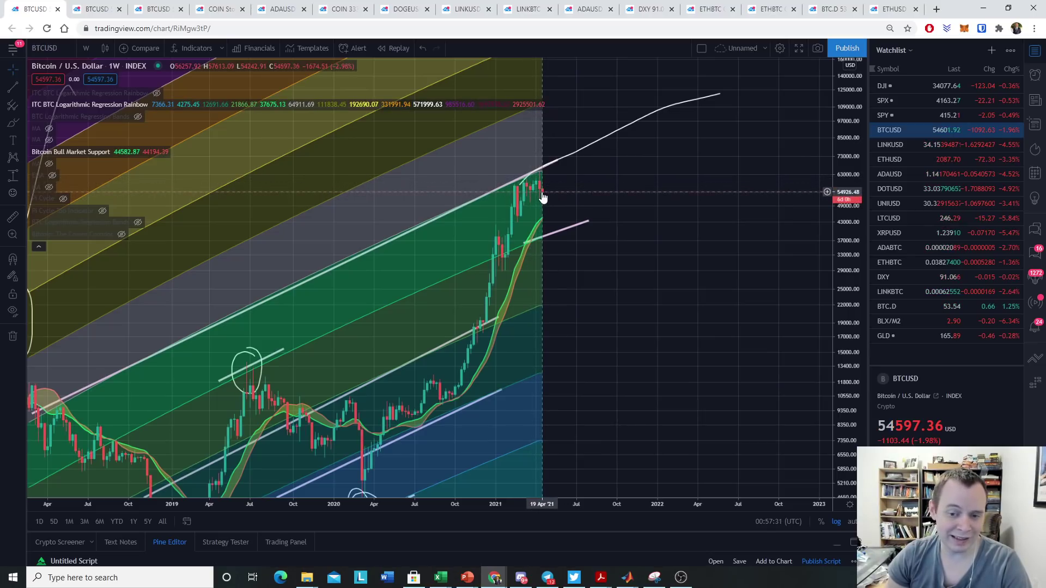
Delete the short trend line below the 2021 price, and clear all remaining drawings from the chart
{"action": "left_click", "coordinate": [562, 235]}
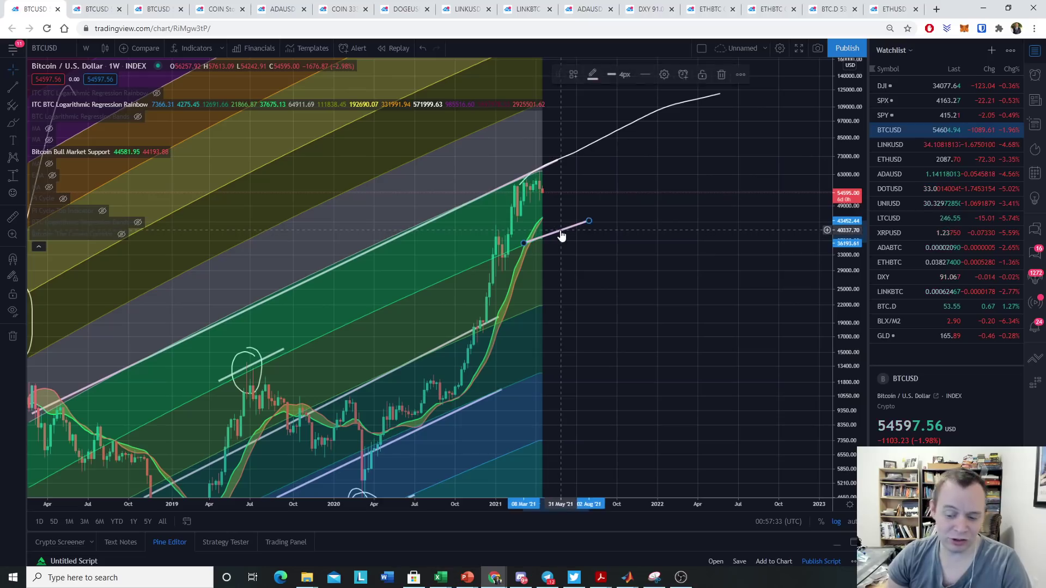
{"action": "key", "text": "Delete"}
{"action": "left_click_drag", "start_coordinate": [560, 269], "coordinate": [758, 168]}
{"action": "left_click_drag", "start_coordinate": [848, 170], "coordinate": [847, 407]}
{"action": "right_click", "coordinate": [798, 339]}
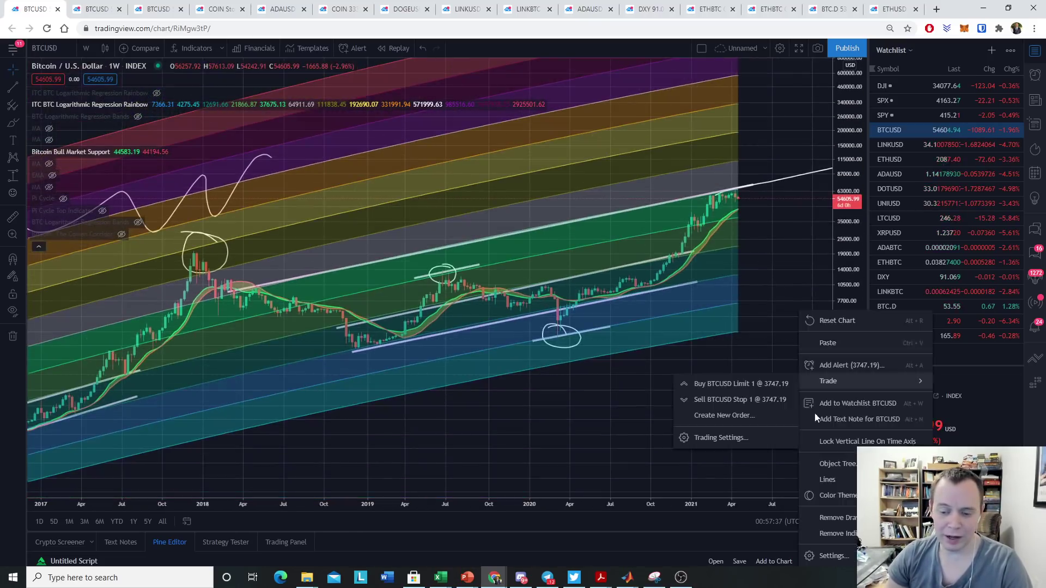
{"action": "left_click", "coordinate": [837, 518]}
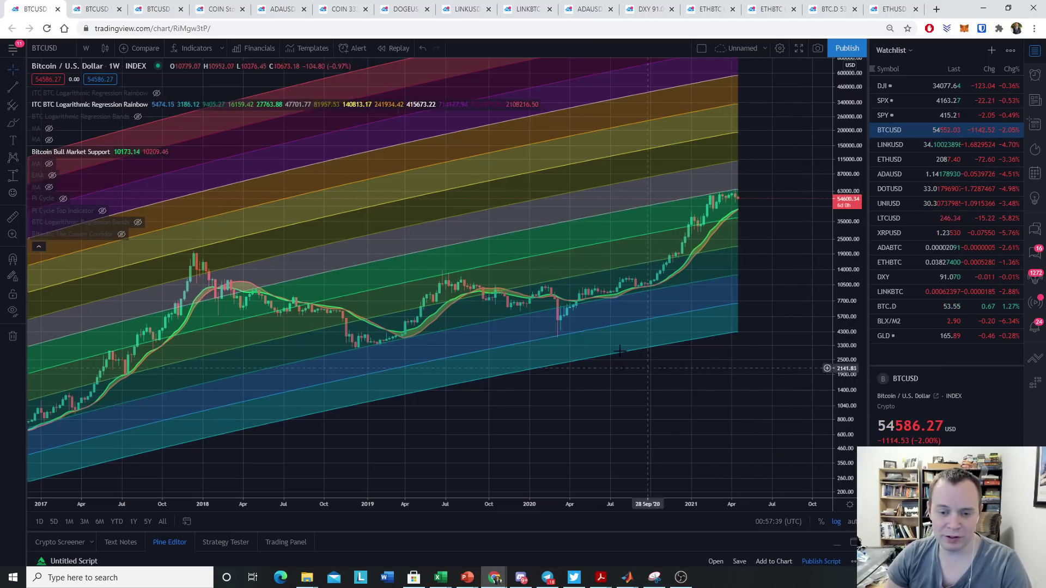
Collapse the chart's indicator legend
{"action": "scroll", "coordinate": [648, 369], "scroll_direction": "down", "scroll_amount": 2}
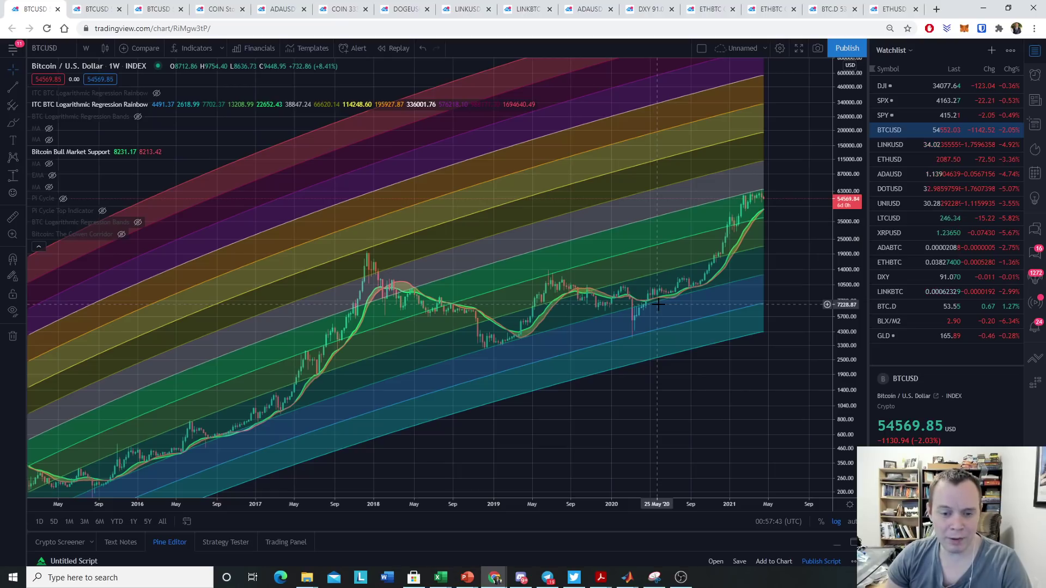
{"action": "left_click_drag", "start_coordinate": [781, 223], "coordinate": [521, 253]}
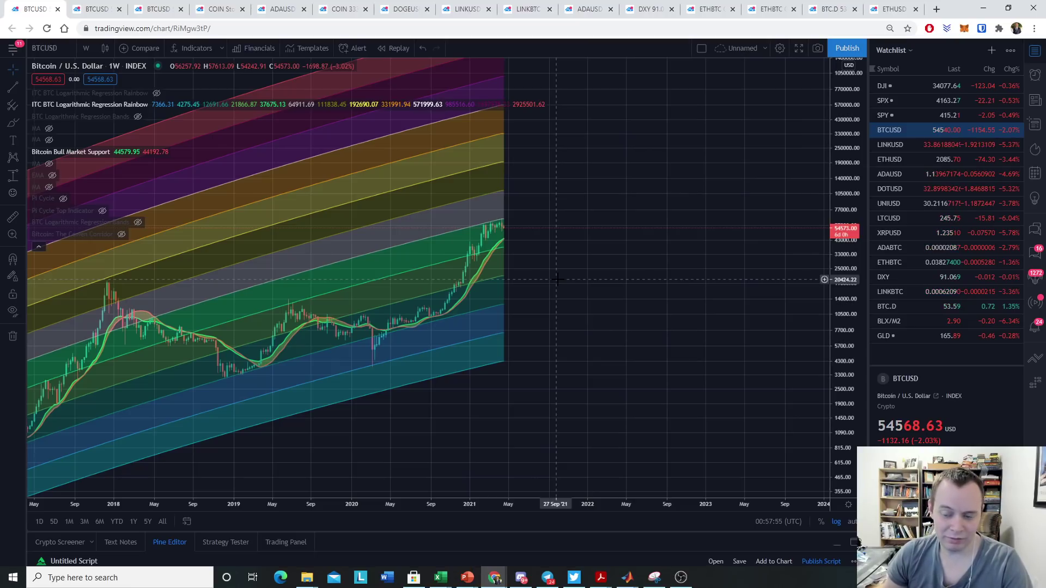
{"action": "left_click_drag", "start_coordinate": [550, 265], "coordinate": [747, 257]}
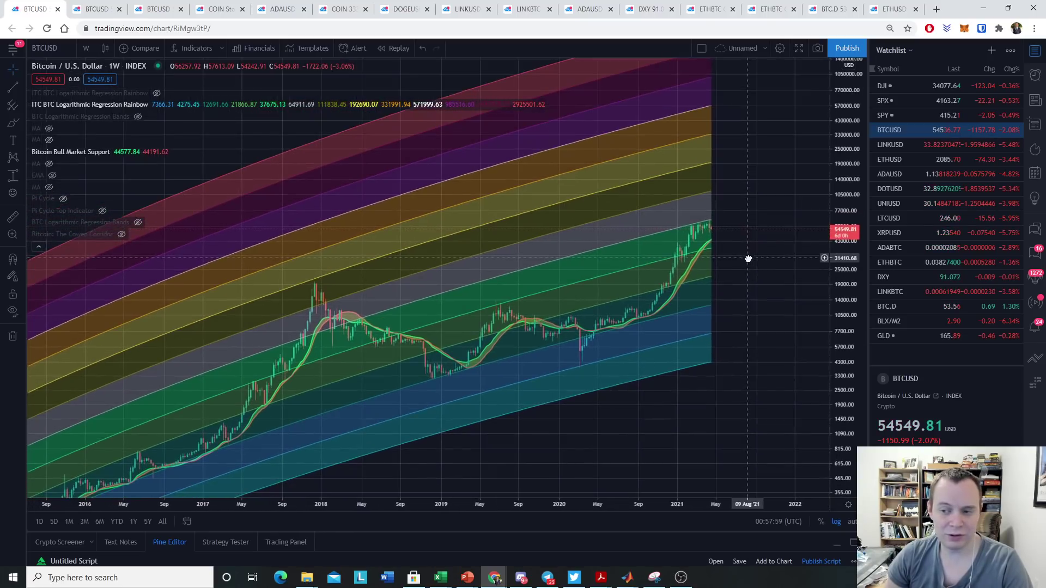
{"action": "left_click", "coordinate": [38, 246]}
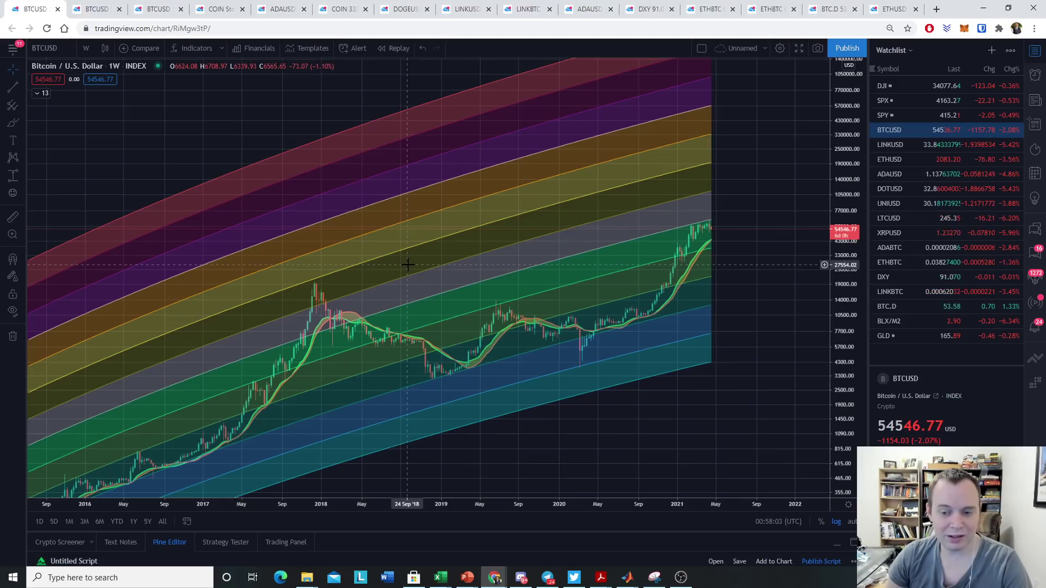
Brush circles around the early 2021 price high and the mid-2019 high
{"action": "left_click_drag", "start_coordinate": [233, 284], "coordinate": [843, 381]}
{"action": "left_click_drag", "start_coordinate": [799, 311], "coordinate": [586, 340]}
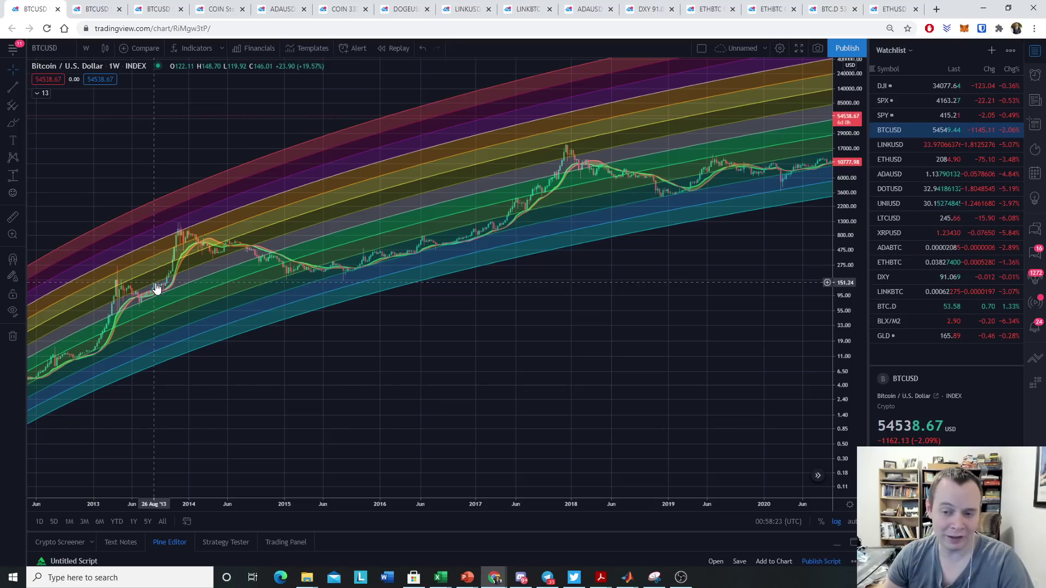
{"action": "left_click_drag", "start_coordinate": [765, 292], "coordinate": [560, 357]}
{"action": "left_click_drag", "start_coordinate": [844, 406], "coordinate": [843, 196]}
{"action": "scroll", "coordinate": [772, 253], "scroll_direction": "up", "scroll_amount": 5}
{"action": "left_click_drag", "start_coordinate": [700, 176], "coordinate": [716, 265]}
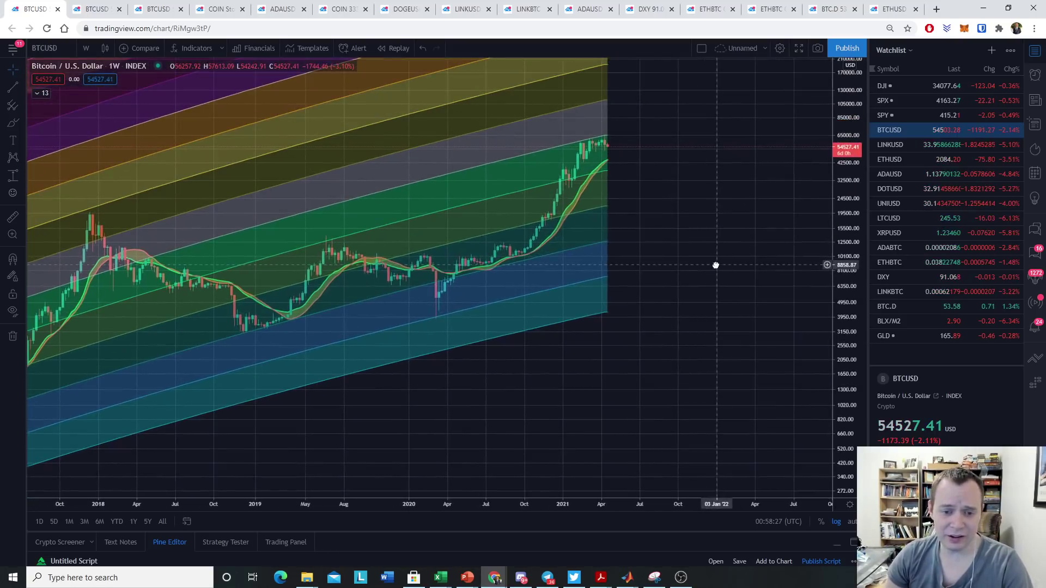
{"action": "left_click", "coordinate": [13, 123]}
{"action": "mouse_move", "coordinate": [621, 140]}
{"action": "left_mouse_down"}
{"action": "mouse_move", "coordinate": [589, 140]}
{"action": "mouse_move", "coordinate": [596, 158]}
{"action": "mouse_move", "coordinate": [621, 140]}
{"action": "left_mouse_up"}
{"action": "mouse_move", "coordinate": [362, 240]}
{"action": "left_mouse_down"}
{"action": "mouse_move", "coordinate": [319, 243]}
{"action": "mouse_move", "coordinate": [354, 261]}
{"action": "mouse_move", "coordinate": [368, 244]}
{"action": "mouse_move", "coordinate": [344, 238]}
{"action": "left_mouse_up"}
Brush circles around the 2011 peak, the spring 2013 peak and the late 2013 peak
{"action": "left_click_drag", "start_coordinate": [72, 463], "coordinate": [609, 191]}
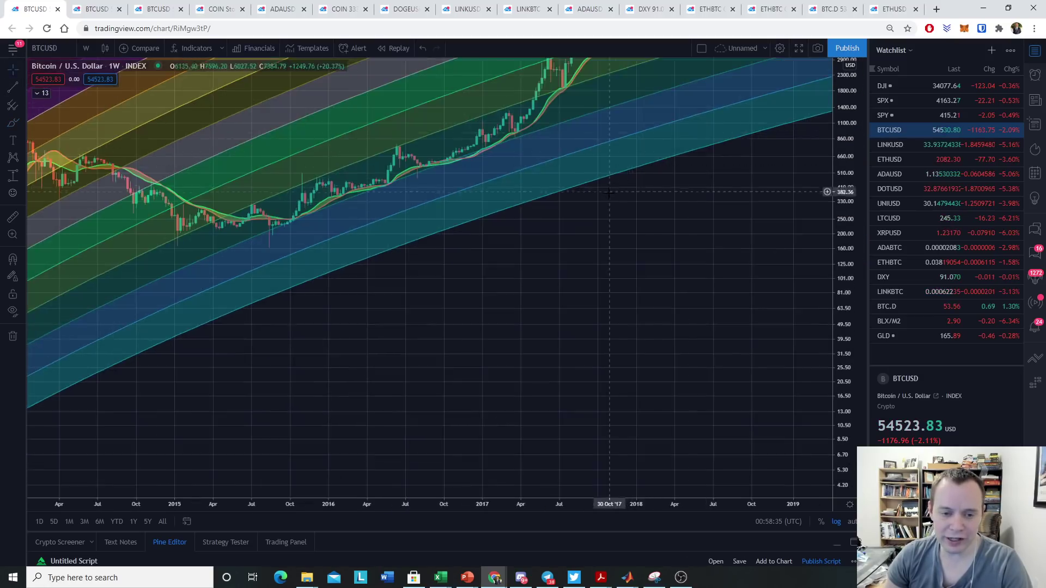
{"action": "scroll", "coordinate": [610, 192], "scroll_direction": "down", "scroll_amount": 8}
{"action": "left_click_drag", "start_coordinate": [848, 216], "coordinate": [849, 343]}
{"action": "scroll", "coordinate": [654, 347], "scroll_direction": "up", "scroll_amount": 2}
{"action": "scroll", "coordinate": [653, 350], "scroll_direction": "up", "scroll_amount": 4}
{"action": "left_click_drag", "start_coordinate": [632, 351], "coordinate": [944, 297]}
{"action": "mouse_move", "coordinate": [212, 262]}
{"action": "left_mouse_down"}
{"action": "mouse_move", "coordinate": [231, 283]}
{"action": "mouse_move", "coordinate": [234, 264]}
{"action": "left_mouse_up"}
{"action": "mouse_move", "coordinate": [451, 183]}
{"action": "left_mouse_down"}
{"action": "mouse_move", "coordinate": [427, 188]}
{"action": "mouse_move", "coordinate": [449, 183]}
{"action": "left_mouse_up"}
{"action": "mouse_move", "coordinate": [522, 123]}
{"action": "left_mouse_down"}
{"action": "mouse_move", "coordinate": [507, 143]}
{"action": "mouse_move", "coordinate": [513, 121]}
{"action": "left_mouse_up"}
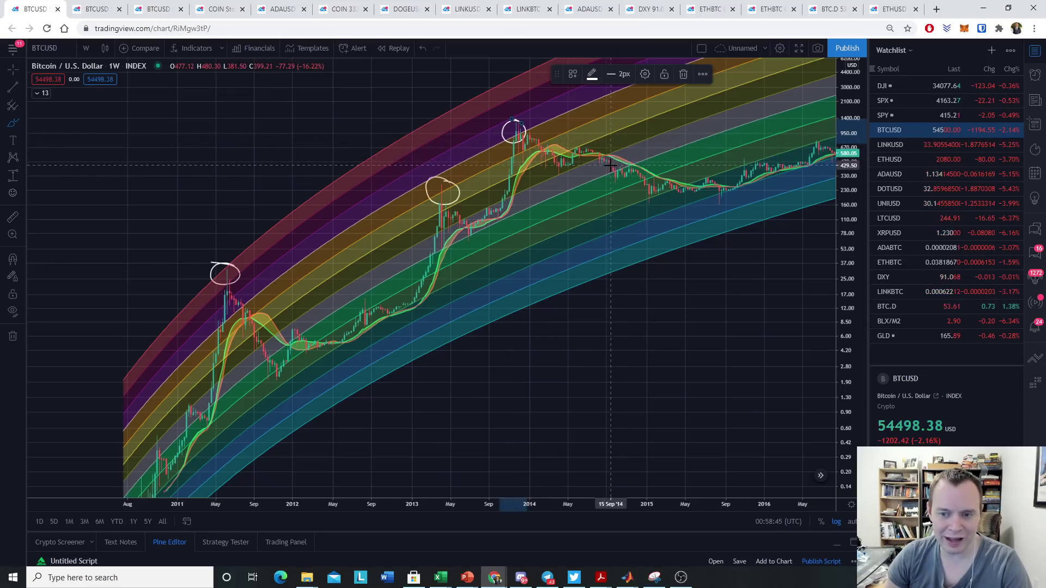
{"action": "left_click", "coordinate": [8, 72]}
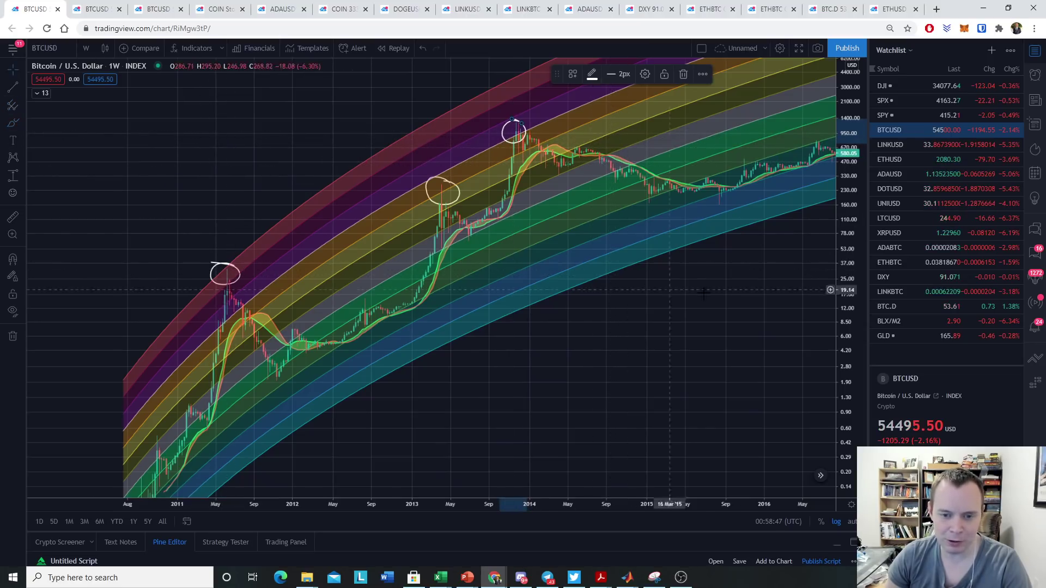
Brush a circle around the price peak at the end of 2017
{"action": "left_click_drag", "start_coordinate": [651, 285], "coordinate": [635, 291]}
{"action": "left_click_drag", "start_coordinate": [688, 196], "coordinate": [115, 362]}
{"action": "left_click", "coordinate": [13, 124]}
{"action": "left_click_drag", "start_coordinate": [406, 179], "coordinate": [394, 179]}
{"action": "mouse_move", "coordinate": [205, 268]}
{"action": "left_mouse_down"}
{"action": "mouse_move", "coordinate": [518, 192]}
{"action": "mouse_move", "coordinate": [523, 218]}
{"action": "left_mouse_up"}
Measure the date range from the week of 19 Aug '19, after the mid-2019 high, to the 16 Mar '20 crash low
{"action": "scroll", "coordinate": [523, 218], "scroll_direction": "down", "scroll_amount": 3}
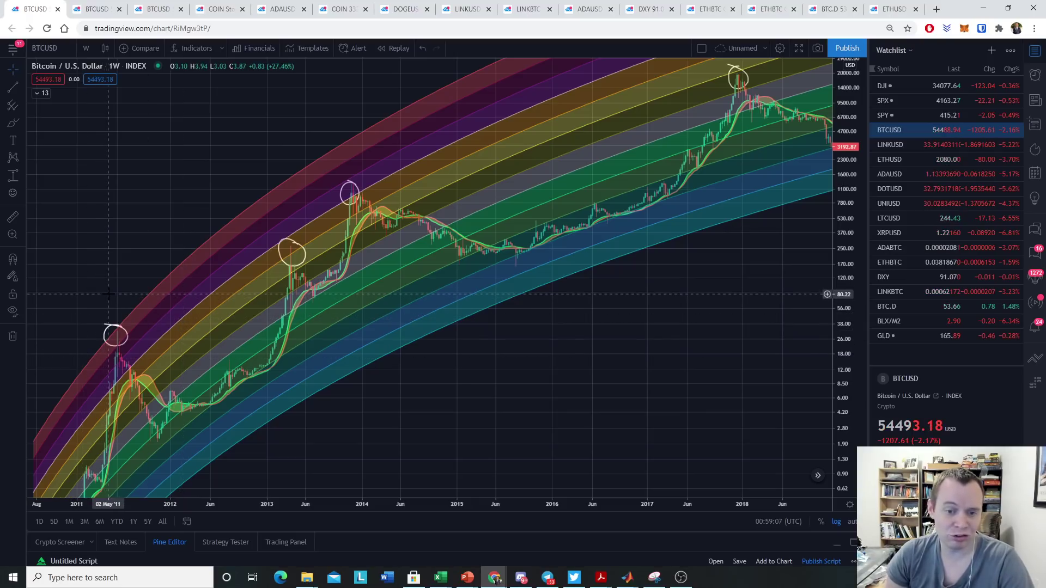
{"action": "left_click_drag", "start_coordinate": [818, 225], "coordinate": [181, 405]}
{"action": "scroll", "coordinate": [330, 375], "scroll_direction": "up", "scroll_amount": 4}
{"action": "left_click_drag", "start_coordinate": [117, 373], "coordinate": [494, 356]}
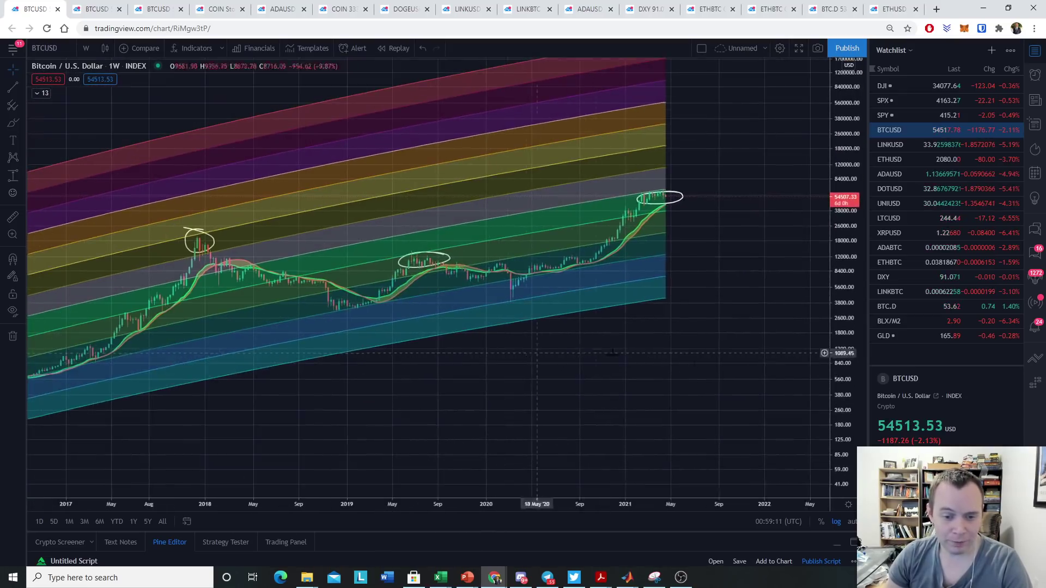
{"action": "left_click_drag", "start_coordinate": [837, 428], "coordinate": [835, 243]}
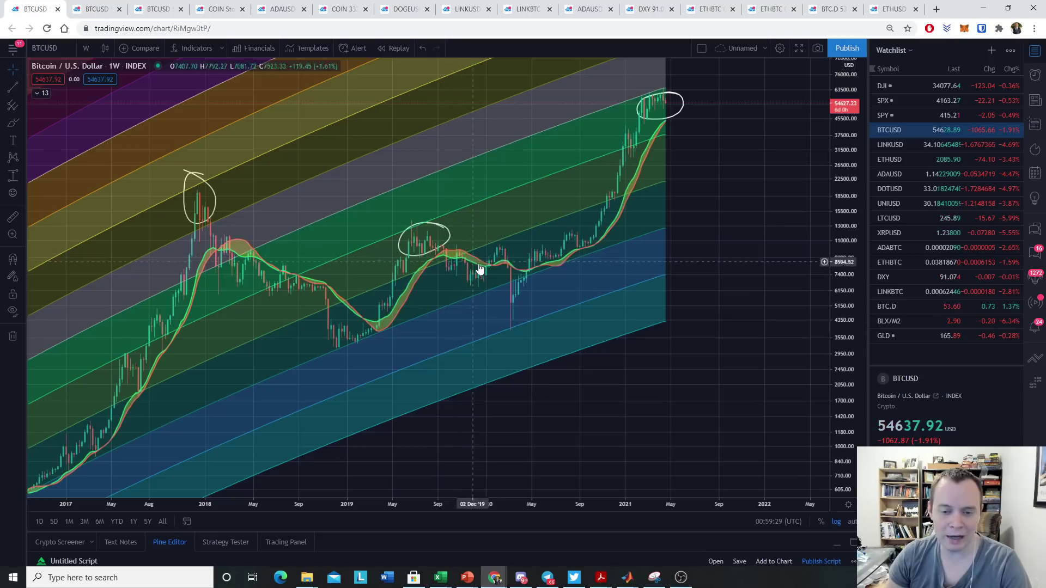
{"action": "left_click", "coordinate": [23, 175]}
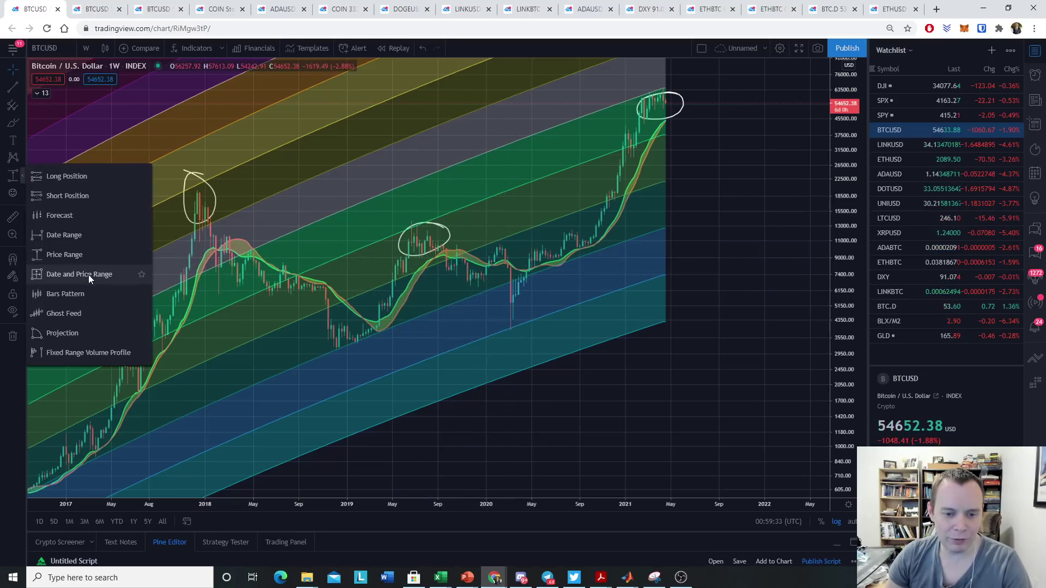
{"action": "left_click", "coordinate": [74, 242]}
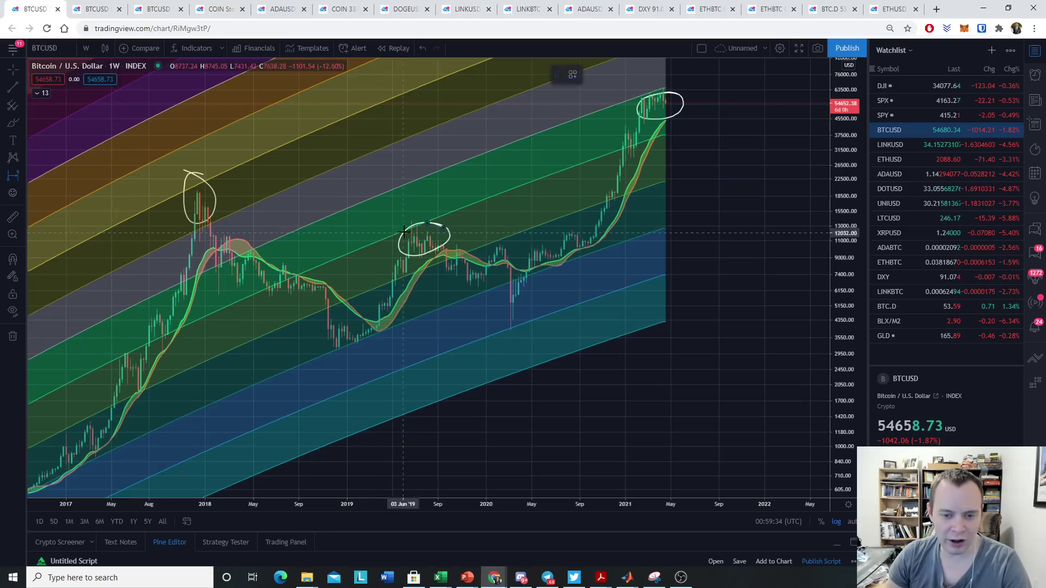
{"action": "left_click", "coordinate": [439, 247]}
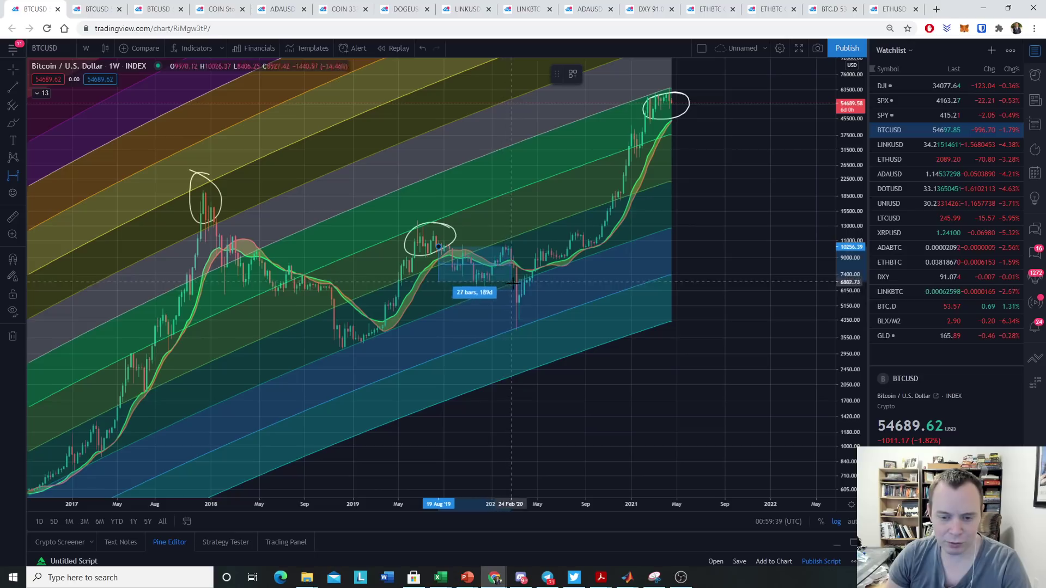
{"action": "left_click", "coordinate": [519, 302]}
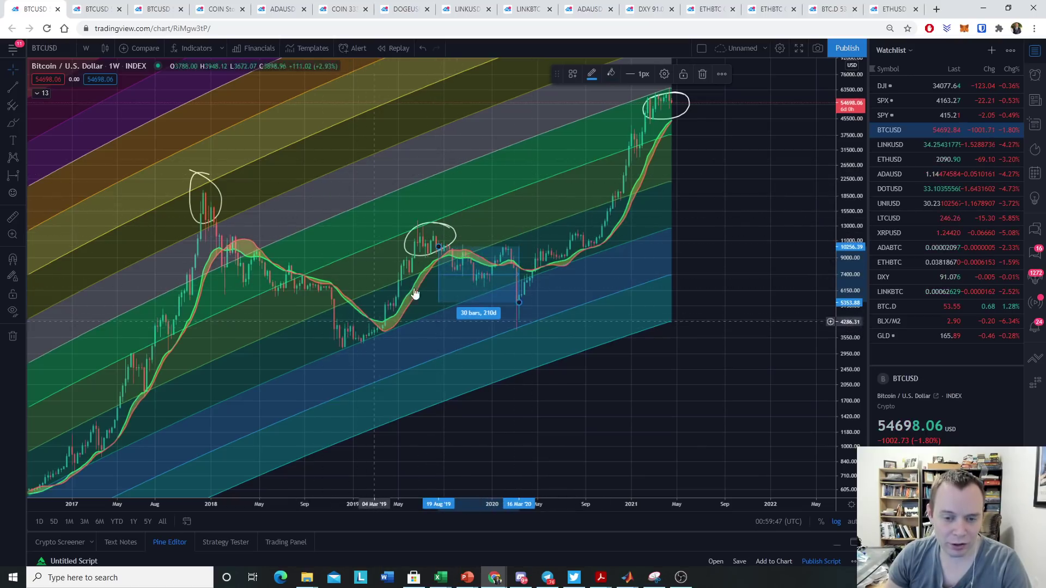
Brush a curve above the price from late 2018 over the circled mid-2019 high, and delete that stroke
{"action": "left_click", "coordinate": [13, 122]}
{"action": "mouse_move", "coordinate": [333, 301]}
{"action": "left_mouse_down"}
{"action": "mouse_move", "coordinate": [420, 205]}
{"action": "mouse_move", "coordinate": [472, 225]}
{"action": "left_mouse_up"}
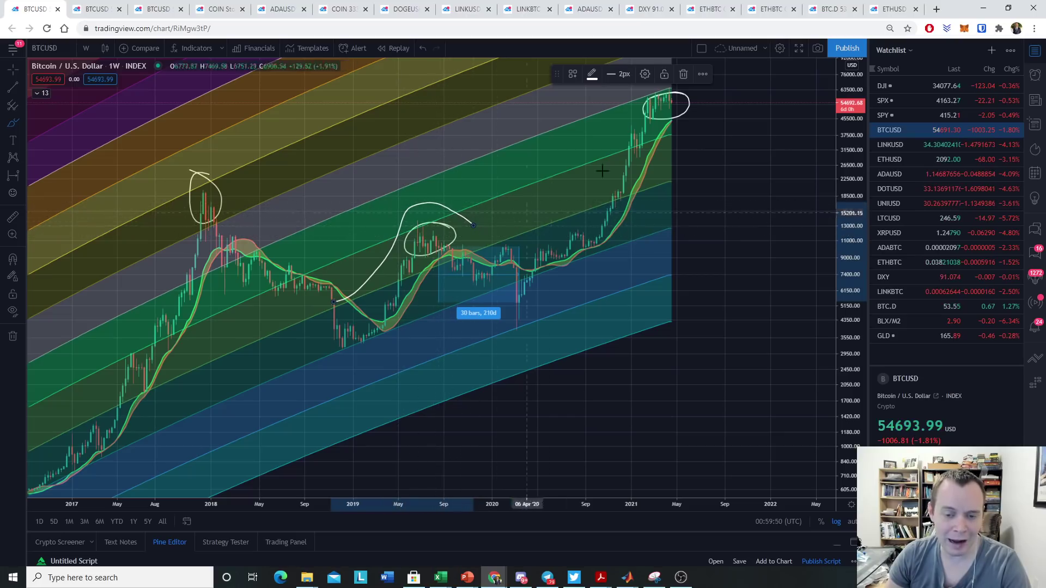
{"action": "left_click", "coordinate": [685, 73]}
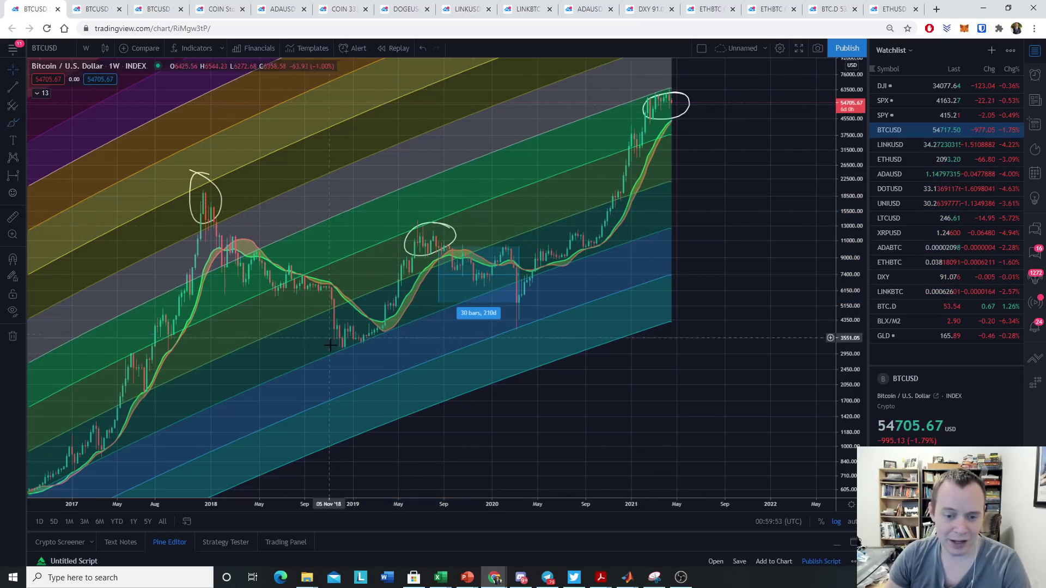
Brush a stroke above the price around the second half of 2020 and delete it
{"action": "scroll", "coordinate": [595, 296], "scroll_direction": "up", "scroll_amount": 4}
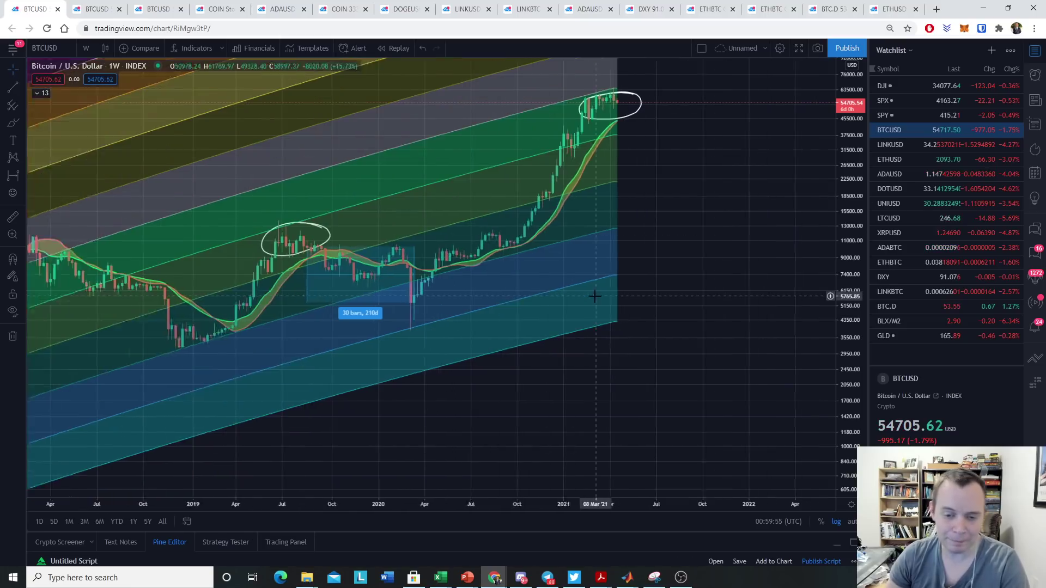
{"action": "scroll", "coordinate": [683, 214], "scroll_direction": "down", "scroll_amount": 3}
{"action": "left_click_drag", "start_coordinate": [738, 227], "coordinate": [633, 280]}
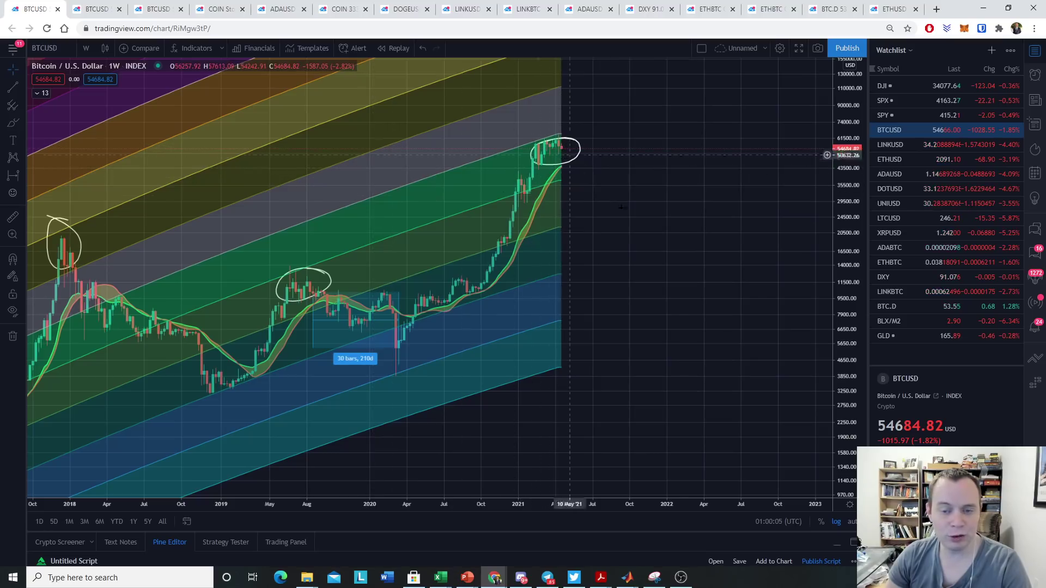
{"action": "left_click_drag", "start_coordinate": [667, 245], "coordinate": [717, 206]}
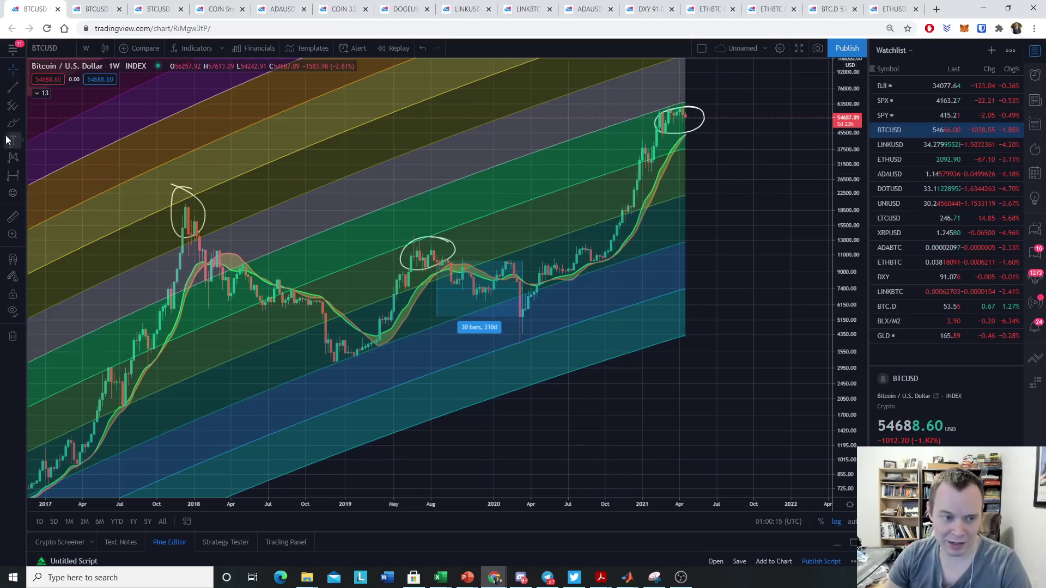
{"action": "left_click", "coordinate": [11, 118]}
{"action": "mouse_move", "coordinate": [596, 233]}
{"action": "left_mouse_down"}
{"action": "mouse_move", "coordinate": [630, 155]}
{"action": "mouse_move", "coordinate": [605, 155]}
{"action": "left_mouse_up"}
{"action": "left_click", "coordinate": [682, 74]}
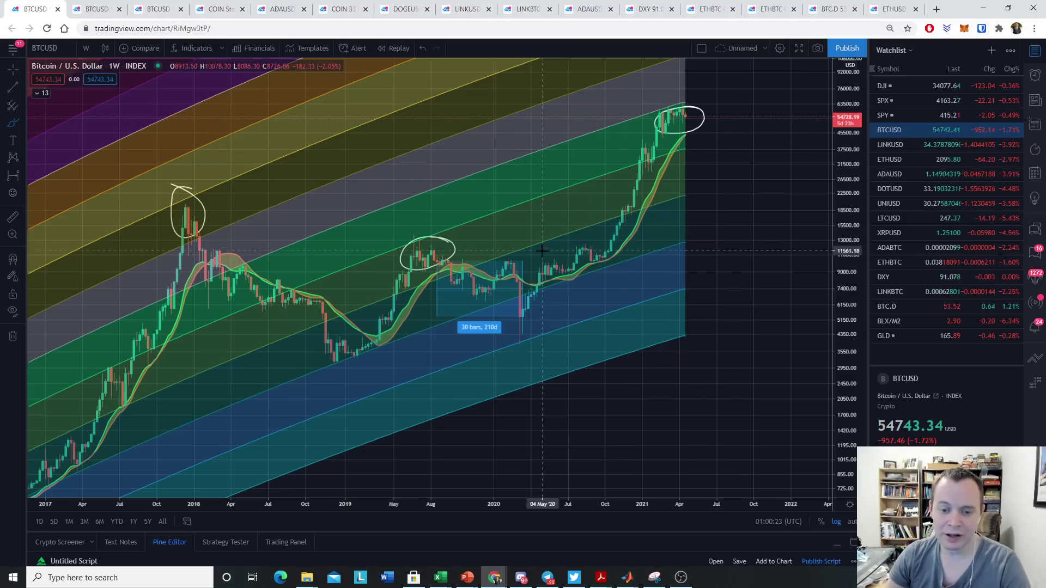
Brush a rising line from late 2020 into late 2021 and a stroke beyond the circled 2021 high, deleting each one
{"action": "left_click_drag", "start_coordinate": [766, 210], "coordinate": [626, 239]}
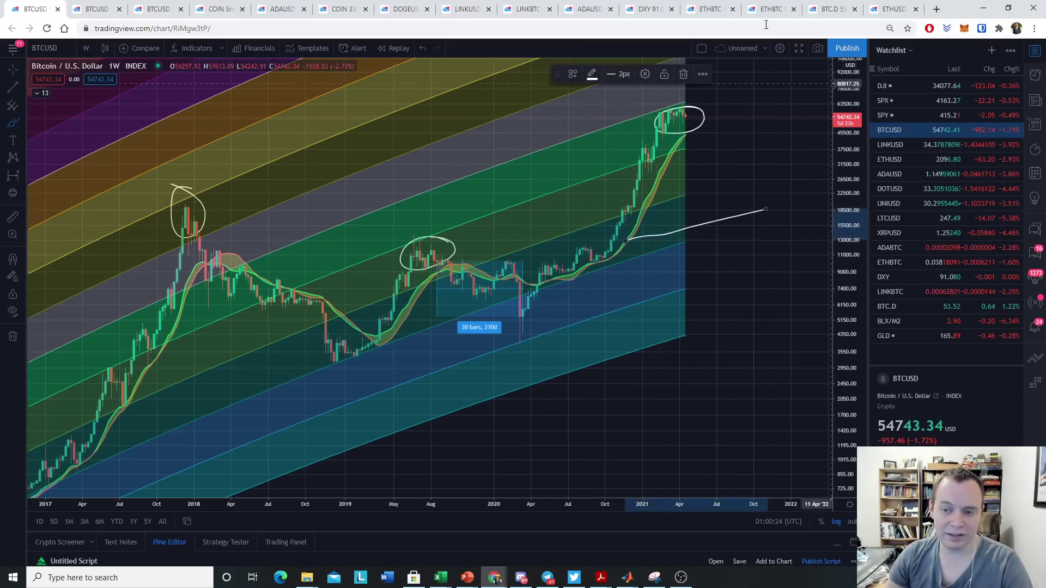
{"action": "left_click", "coordinate": [682, 74]}
{"action": "left_click_drag", "start_coordinate": [785, 127], "coordinate": [722, 146]}
{"action": "left_click", "coordinate": [685, 73]}
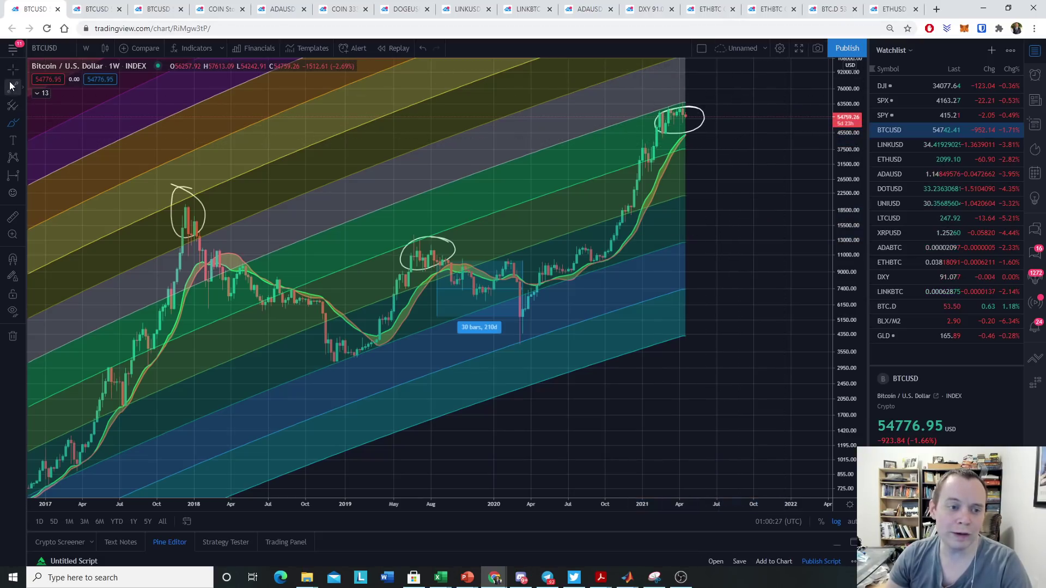
Brush a projected price path from the circled 2021 high that dips during 2021 and recovers by mid-2022
{"action": "left_click_drag", "start_coordinate": [716, 233], "coordinate": [522, 248]}
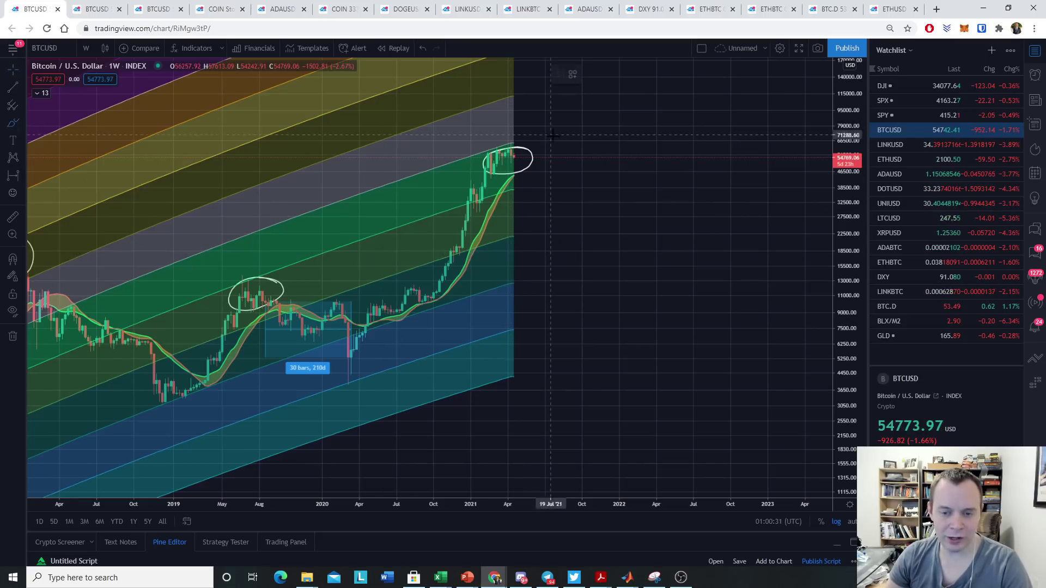
{"action": "mouse_move", "coordinate": [514, 153]}
{"action": "left_mouse_down"}
{"action": "mouse_move", "coordinate": [568, 222]}
{"action": "mouse_move", "coordinate": [670, 150]}
{"action": "left_mouse_up"}
{"action": "left_click_drag", "start_coordinate": [848, 137], "coordinate": [872, 250]}
{"action": "scroll", "coordinate": [759, 249], "scroll_direction": "down", "scroll_amount": 2}
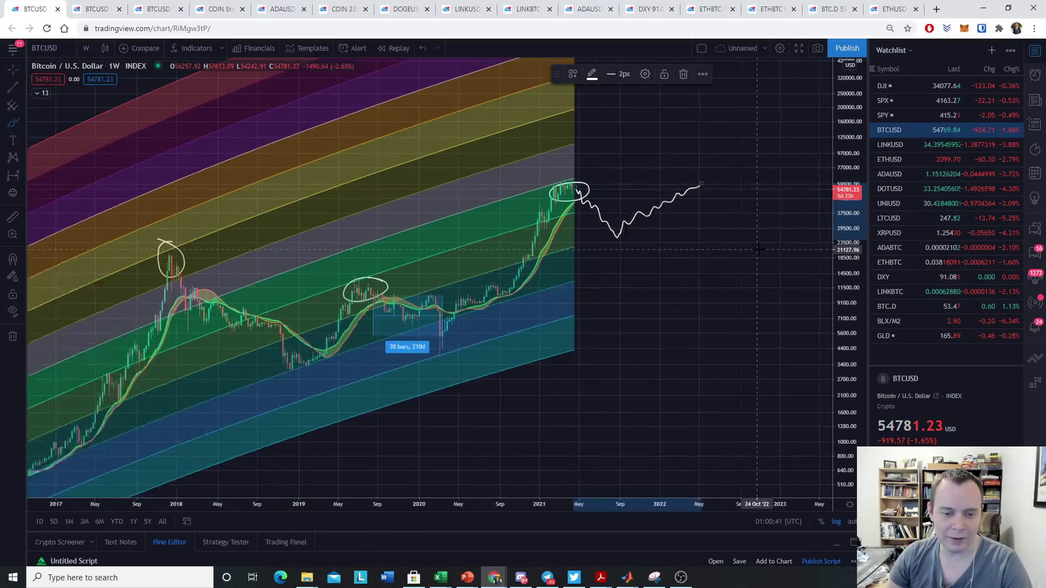
{"action": "scroll", "coordinate": [759, 249], "scroll_direction": "down", "scroll_amount": 1}
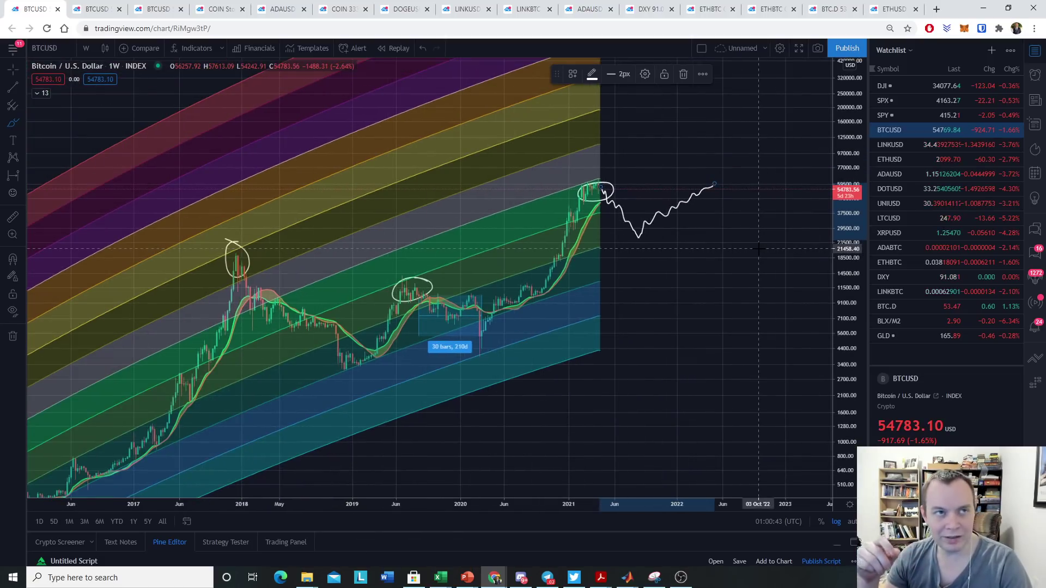
Brush an ellipse around the mid-2019 to mid-2020 consolidation, plus strokes along the 2018 decline and the rise from 2019 to early 2021
{"action": "mouse_move", "coordinate": [482, 298]}
{"action": "left_mouse_down"}
{"action": "mouse_move", "coordinate": [395, 307]}
{"action": "mouse_move", "coordinate": [430, 324]}
{"action": "mouse_move", "coordinate": [482, 300]}
{"action": "left_mouse_up"}
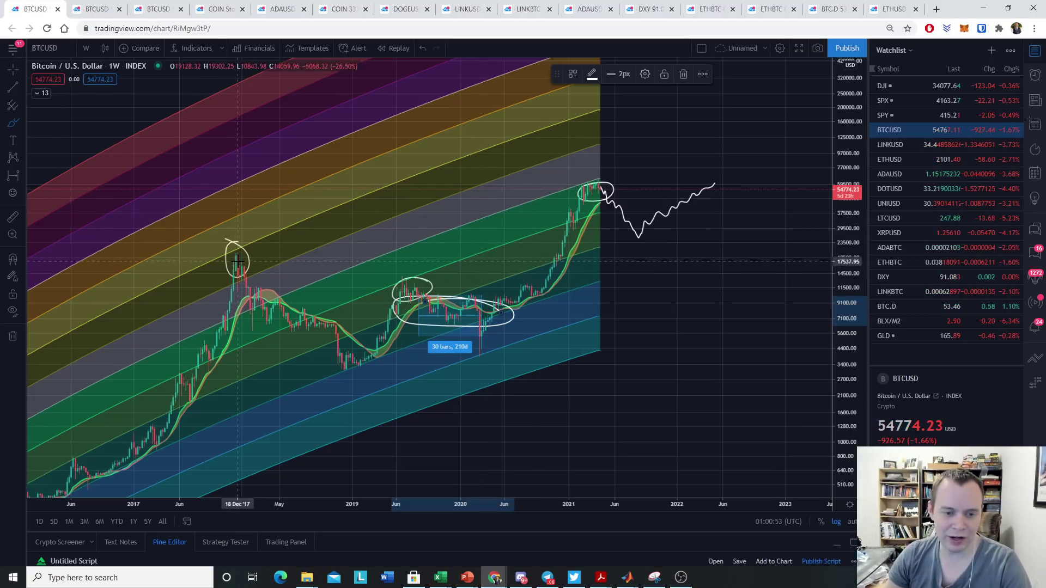
{"action": "mouse_move", "coordinate": [249, 241]}
{"action": "left_mouse_down"}
{"action": "mouse_move", "coordinate": [364, 346]}
{"action": "mouse_move", "coordinate": [355, 349]}
{"action": "mouse_move", "coordinate": [348, 301]}
{"action": "left_mouse_up"}
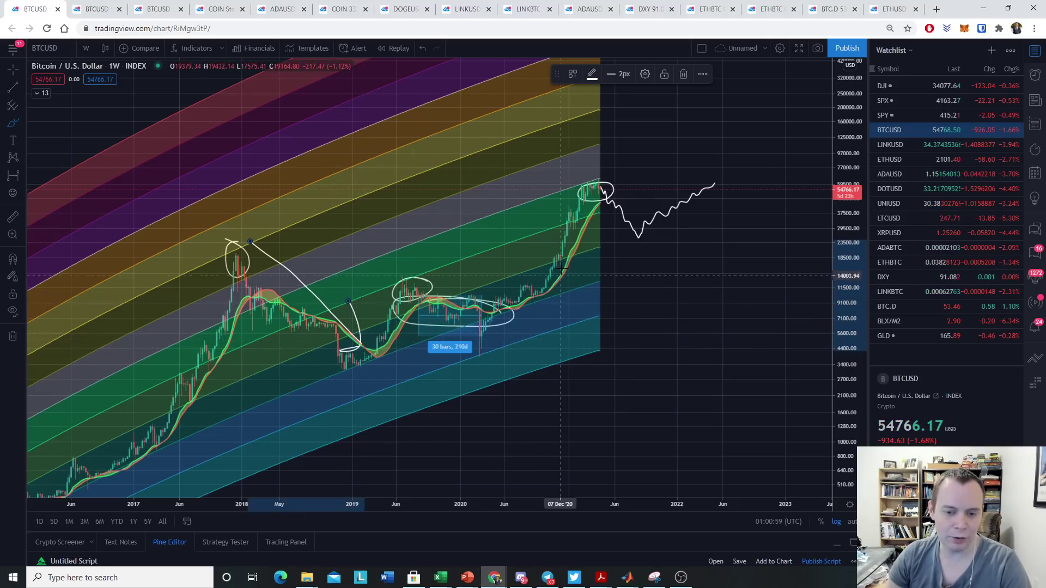
{"action": "left_click_drag", "start_coordinate": [336, 384], "coordinate": [577, 283]}
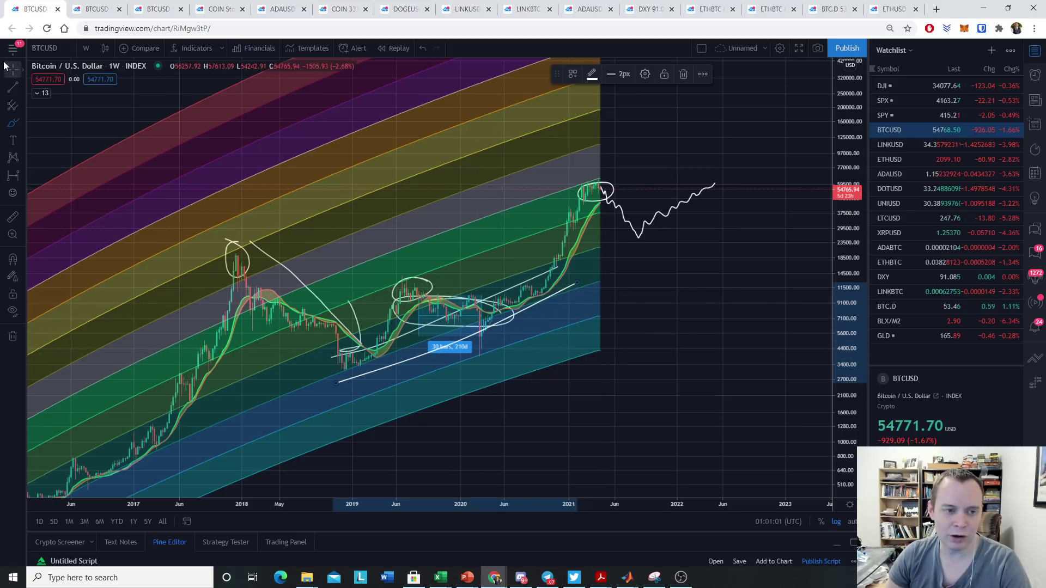
Remove all drawings from the chart
{"action": "right_click", "coordinate": [490, 375]}
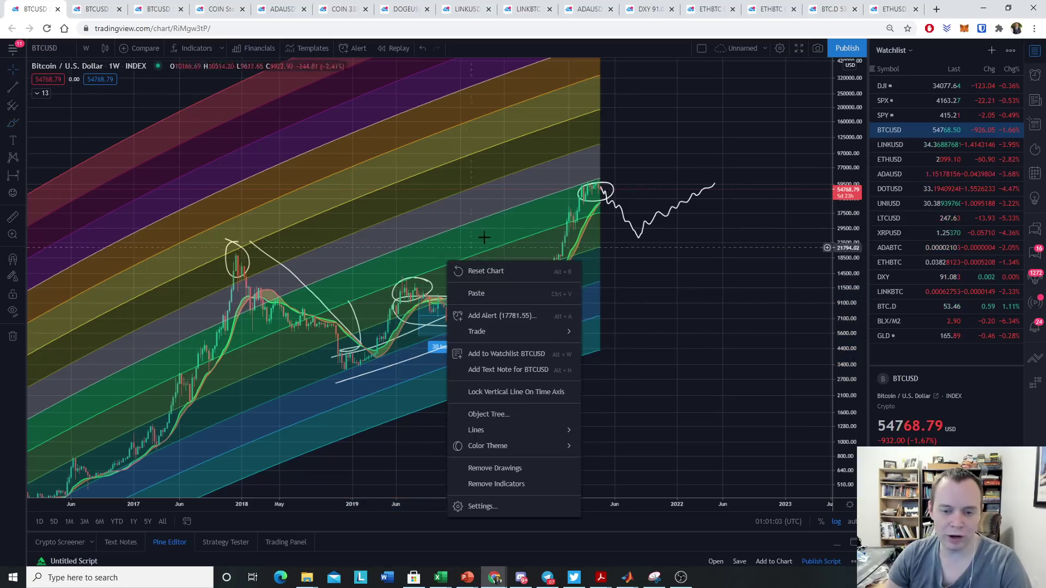
{"action": "left_click", "coordinate": [573, 430]}
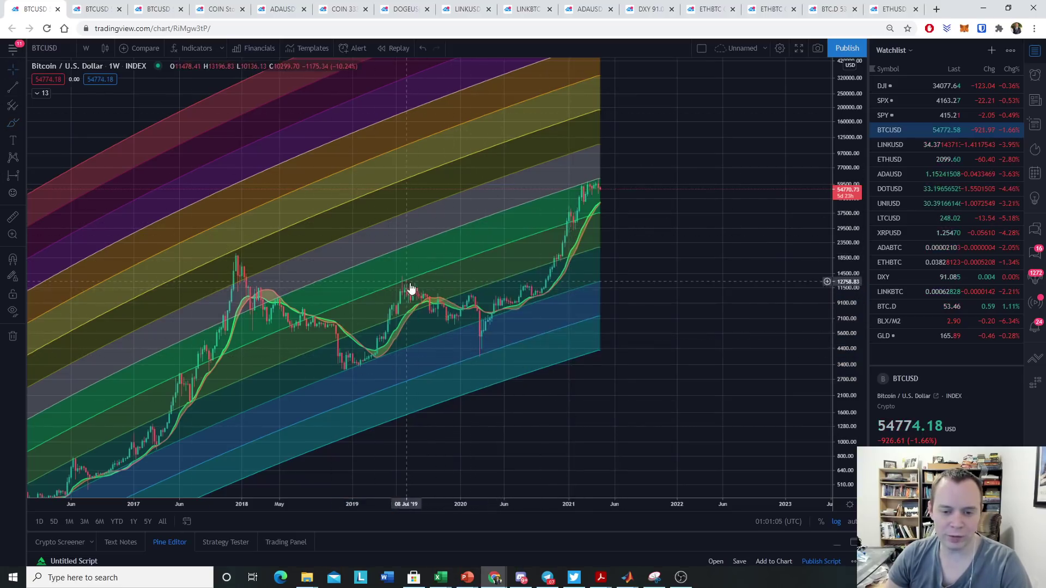
Brush an upward arrow from the latest 2021 price into the grey band, and remove the drawing
{"action": "left_click_drag", "start_coordinate": [627, 253], "coordinate": [543, 262]}
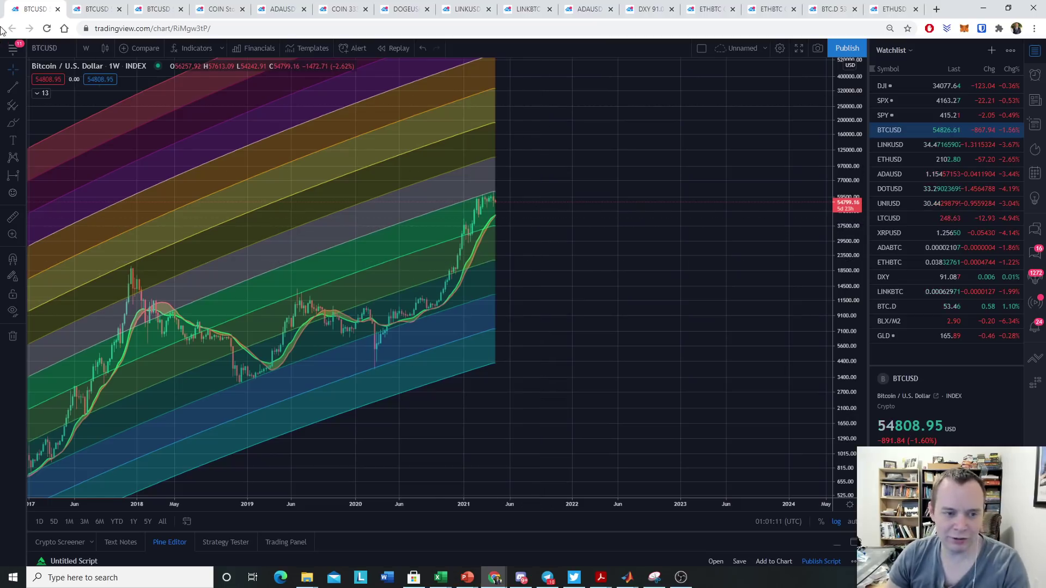
{"action": "left_click", "coordinate": [13, 123]}
{"action": "mouse_move", "coordinate": [494, 202]}
{"action": "left_mouse_down"}
{"action": "mouse_move", "coordinate": [508, 162]}
{"action": "mouse_move", "coordinate": [513, 177]}
{"action": "left_mouse_up"}
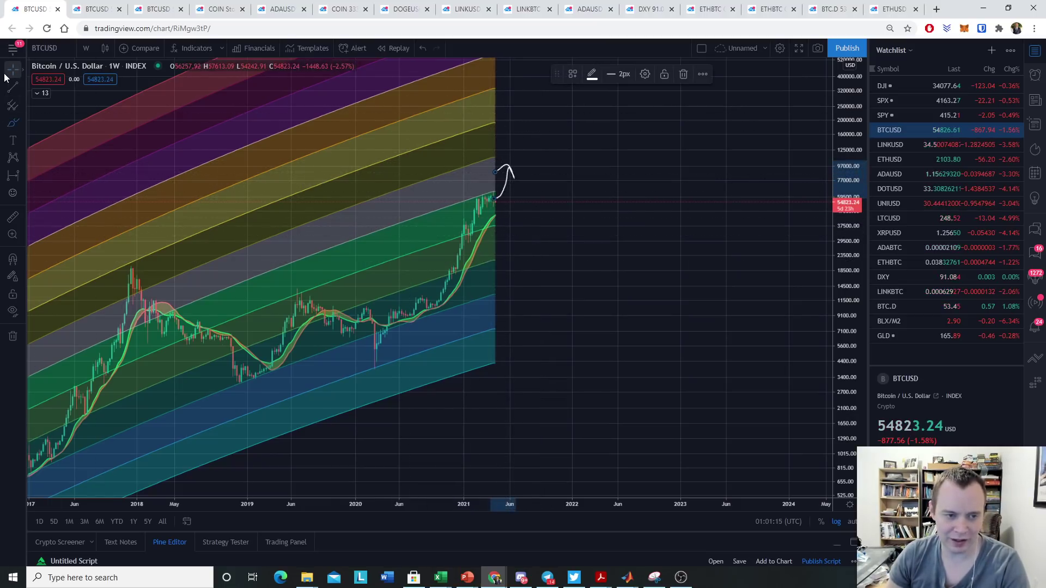
{"action": "right_click", "coordinate": [542, 223]}
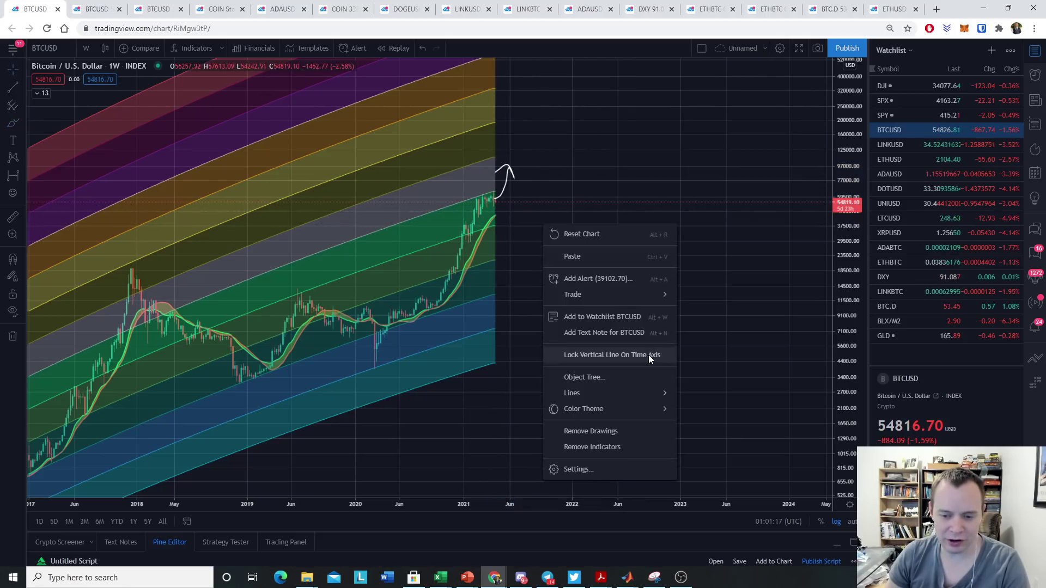
{"action": "left_click", "coordinate": [600, 432]}
Examine where price sits within the rainbow bands from the 2013 and 2017 peaks through to 2021
{"action": "scroll", "coordinate": [677, 392], "scroll_direction": "up", "scroll_amount": 5}
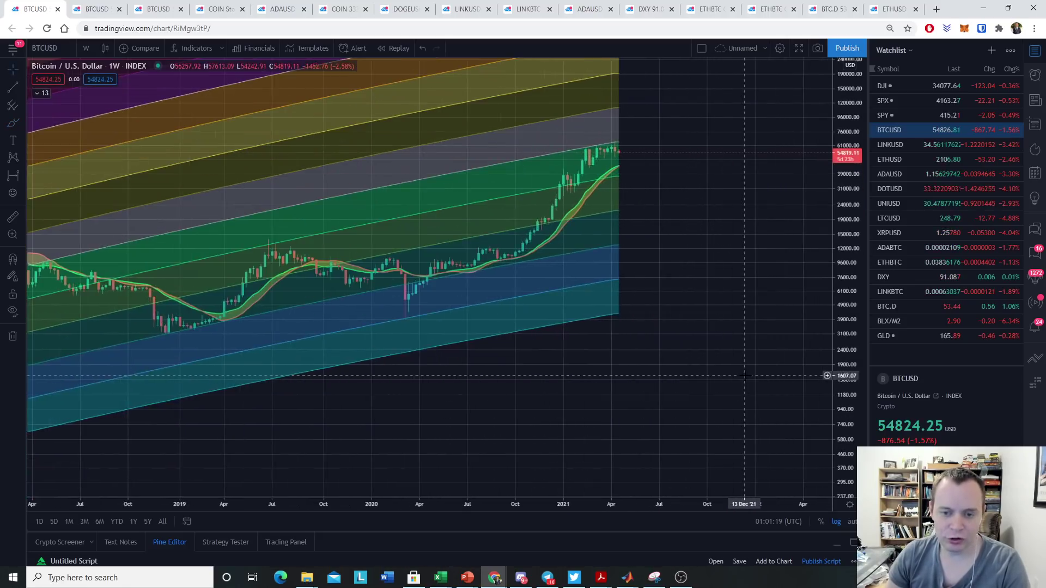
{"action": "scroll", "coordinate": [744, 375], "scroll_direction": "down", "scroll_amount": 3}
{"action": "scroll", "coordinate": [799, 358], "scroll_direction": "down", "scroll_amount": 3}
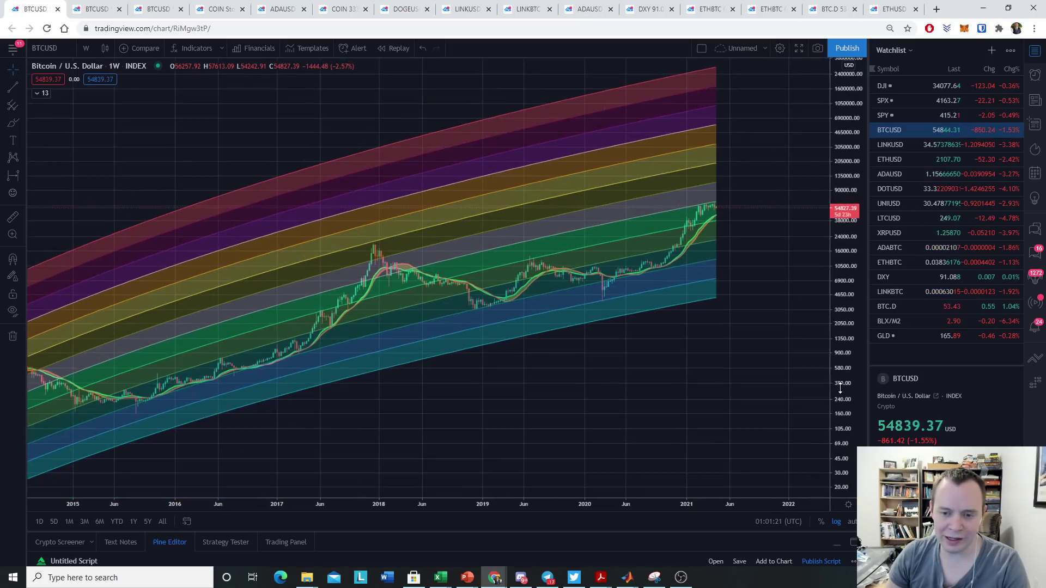
{"action": "scroll", "coordinate": [800, 357], "scroll_direction": "down", "scroll_amount": 3}
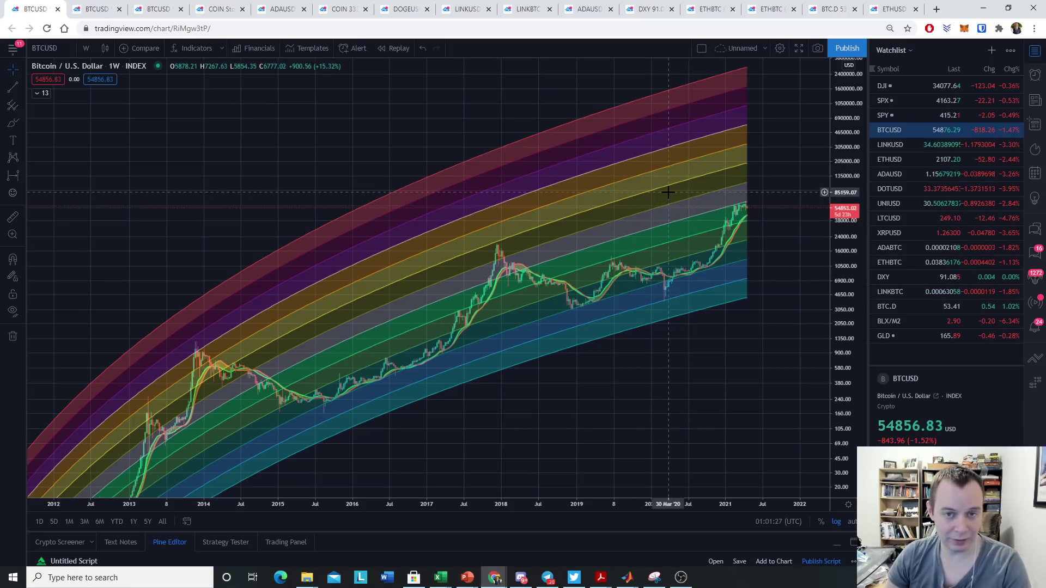
{"action": "scroll", "coordinate": [732, 210], "scroll_direction": "up", "scroll_amount": 2}
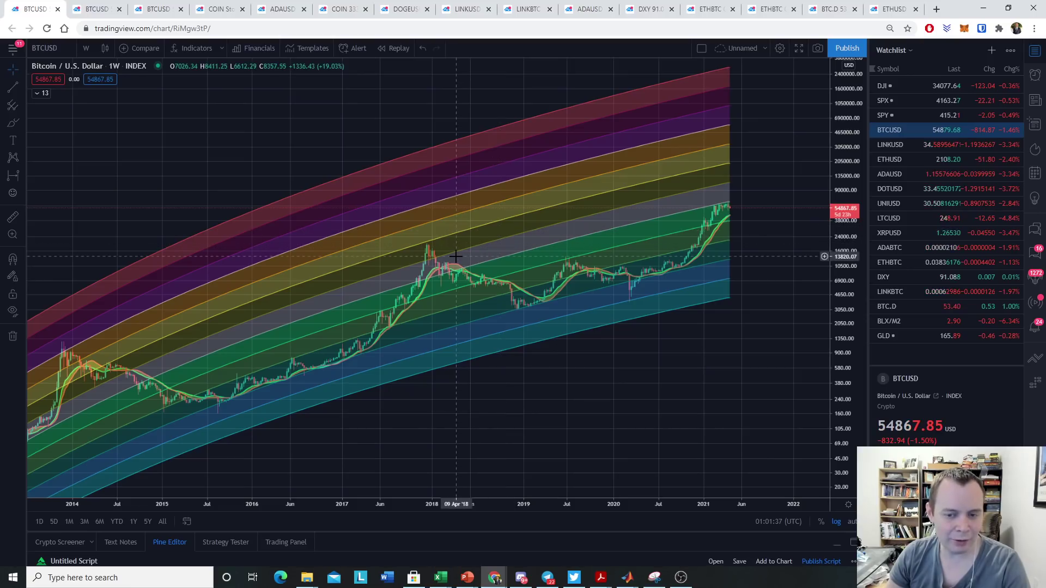
{"action": "left_click_drag", "start_coordinate": [244, 312], "coordinate": [357, 221]}
{"action": "left_click_drag", "start_coordinate": [748, 288], "coordinate": [364, 383]}
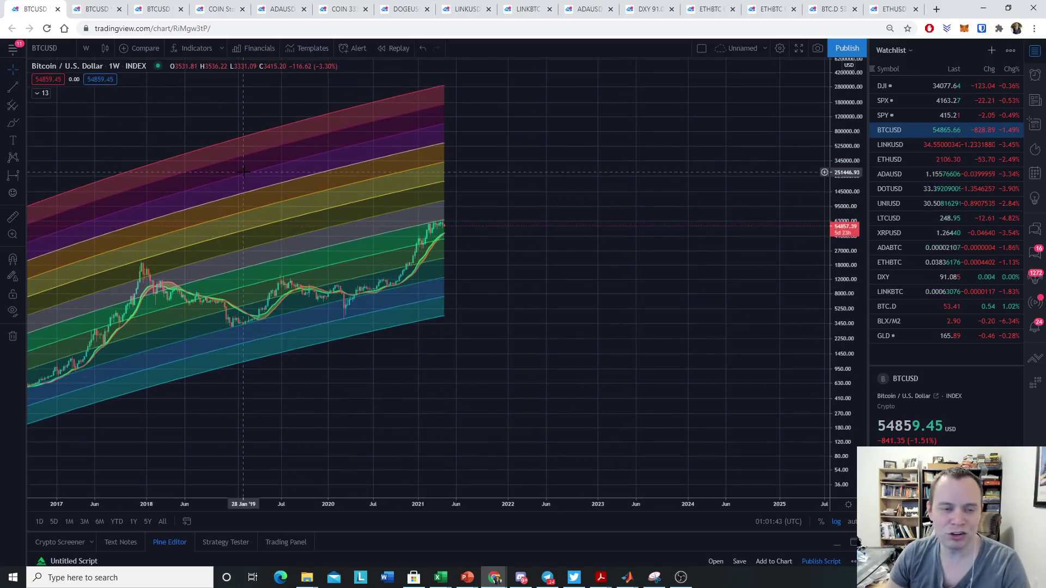
{"action": "left_click_drag", "start_coordinate": [229, 249], "coordinate": [476, 401]}
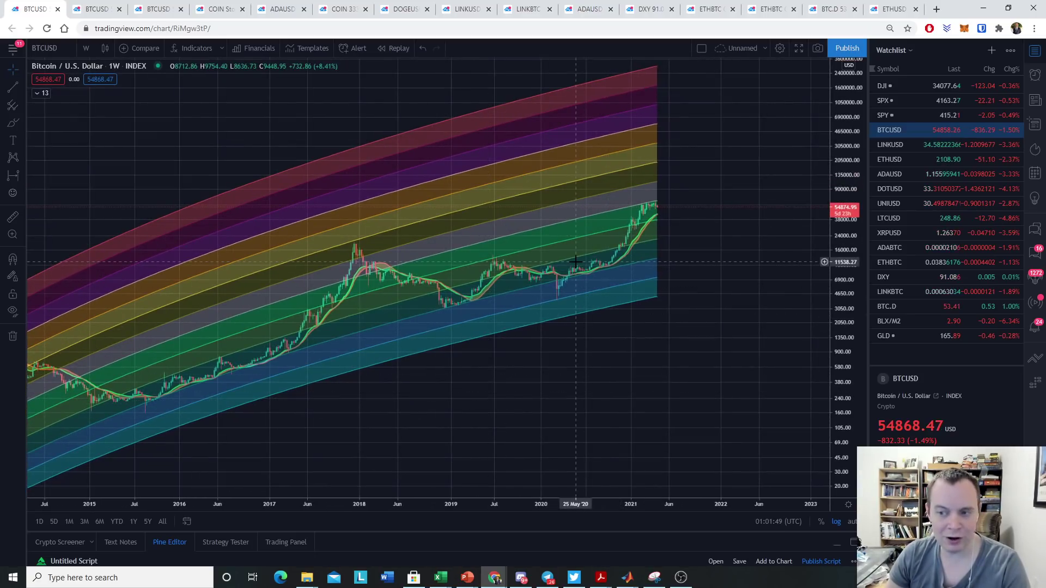
{"action": "left_click", "coordinate": [13, 70]}
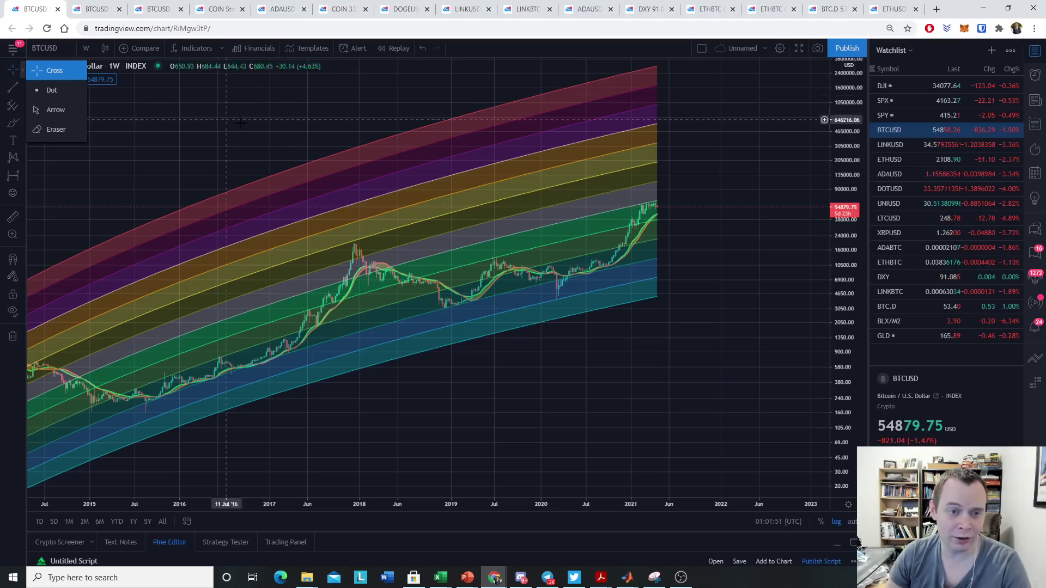
{"action": "left_click_drag", "start_coordinate": [236, 116], "coordinate": [372, 130]}
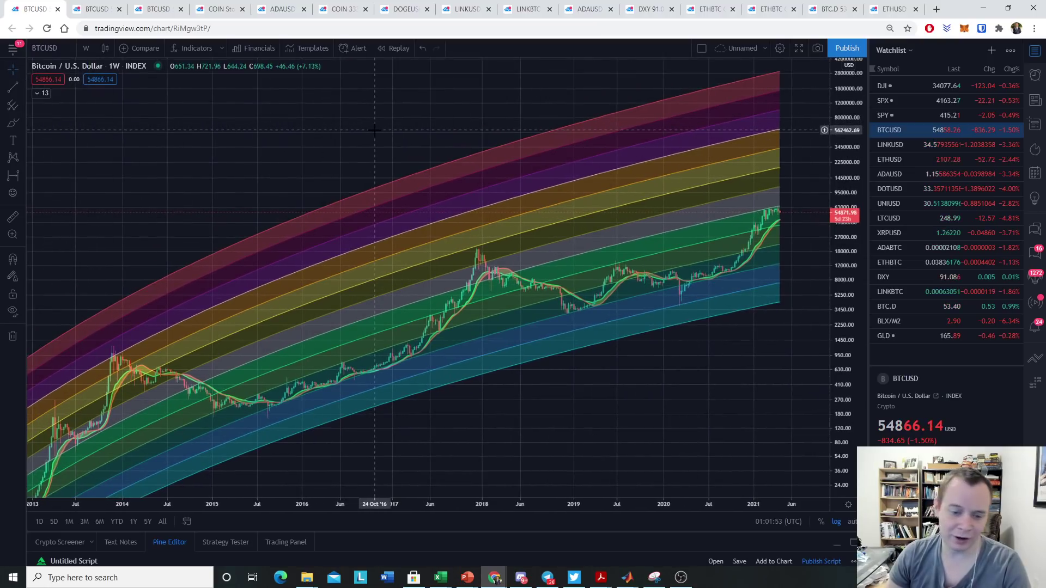